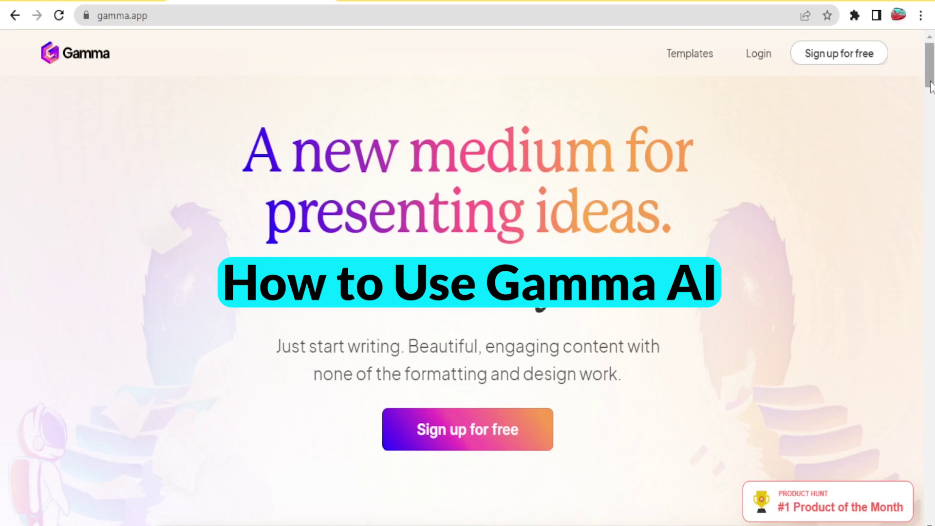
Start a free Gamma sign-up and paste in the account e-mail address.
{"action": "scroll", "coordinate": [930, 90], "scroll_direction": "down", "scroll_amount": 1}
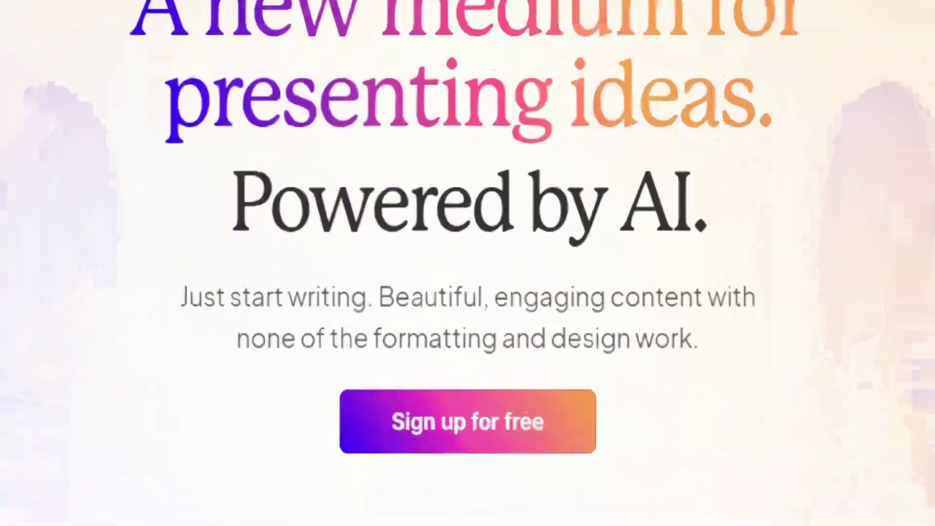
{"action": "left_click_drag", "start_coordinate": [930, 90], "coordinate": [931, 146]}
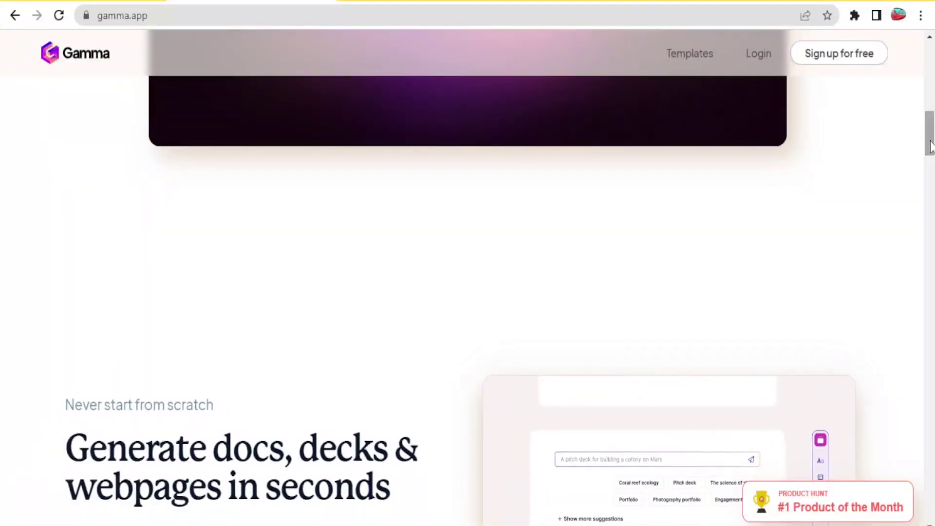
{"action": "left_click_drag", "start_coordinate": [930, 143], "coordinate": [931, 151]}
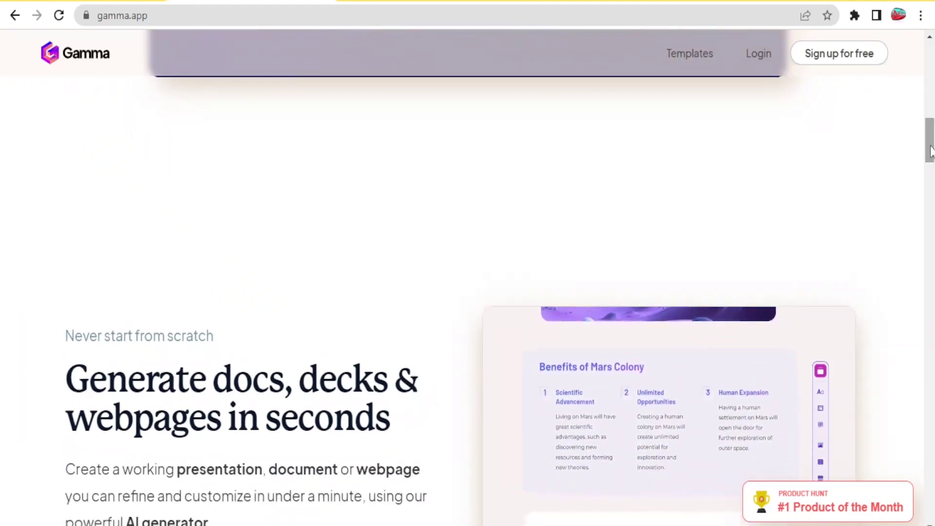
{"action": "left_click_drag", "start_coordinate": [931, 151], "coordinate": [930, 157]}
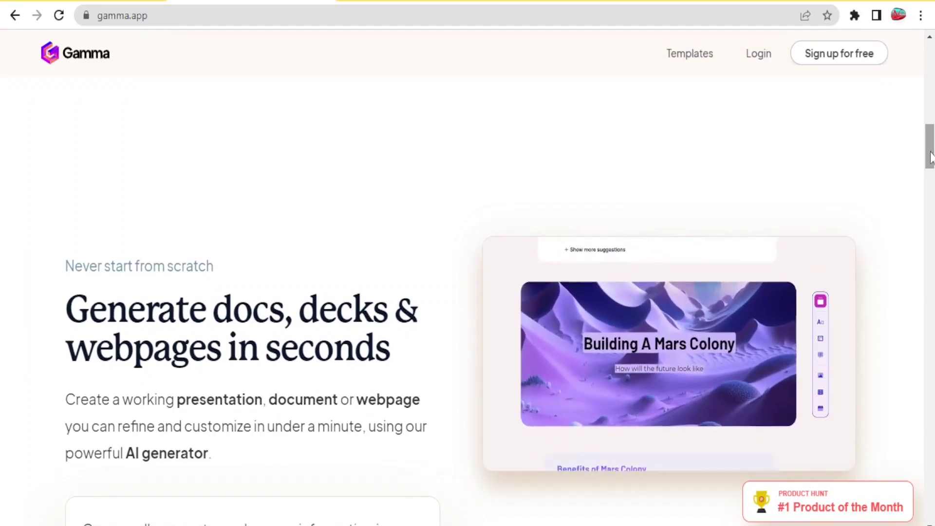
{"action": "left_click_drag", "start_coordinate": [931, 157], "coordinate": [931, 179]}
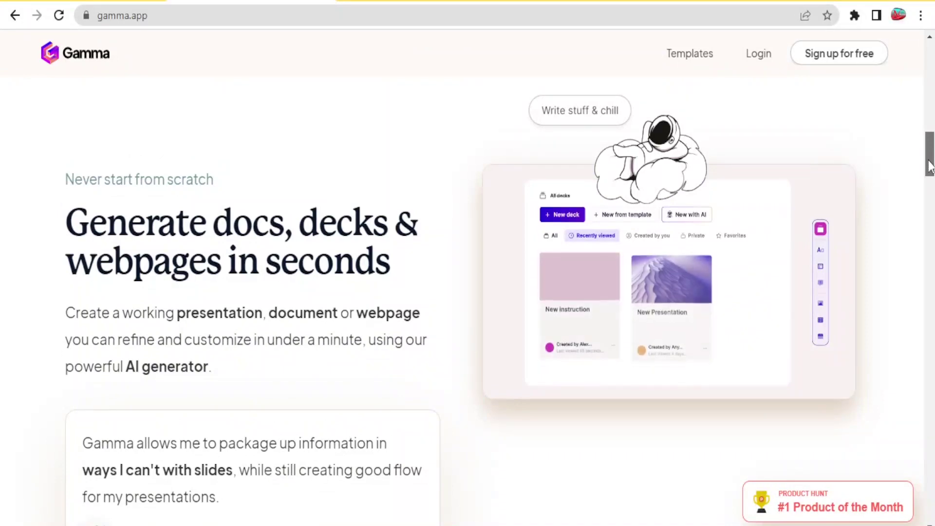
{"action": "left_click_drag", "start_coordinate": [931, 166], "coordinate": [933, 66]}
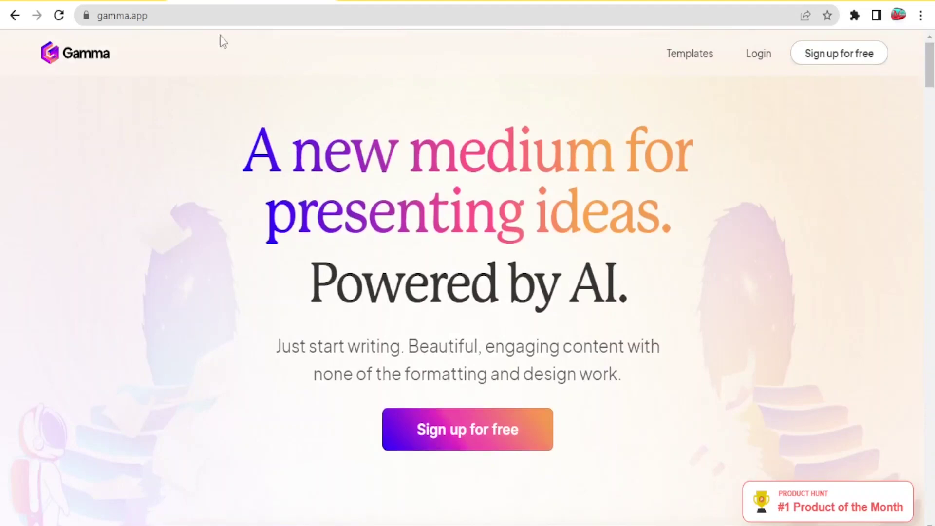
{"action": "left_click", "coordinate": [218, 20]}
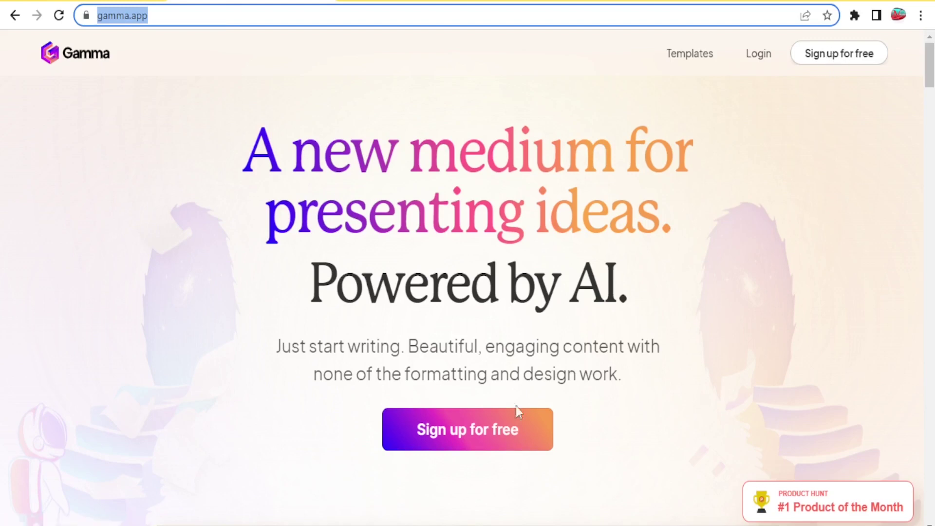
{"action": "left_click", "coordinate": [495, 431]}
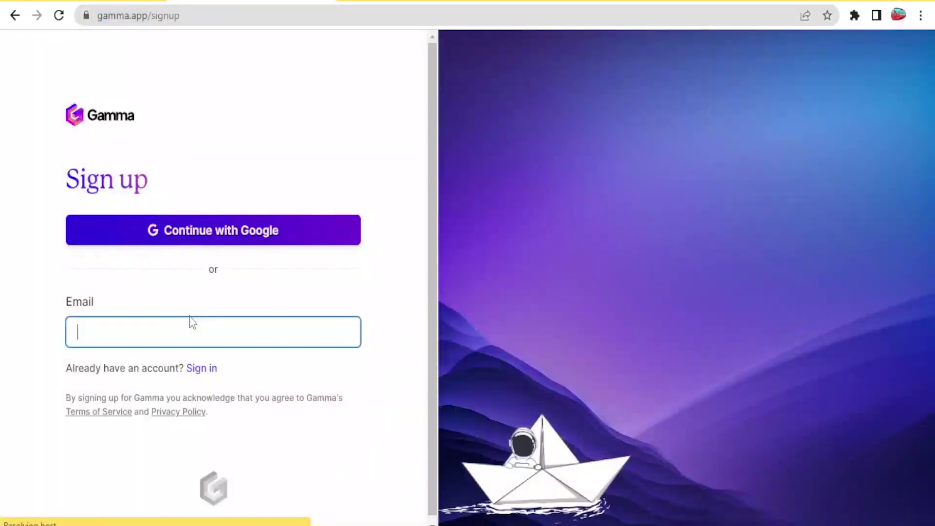
{"action": "key", "text": "ctrl+v"}
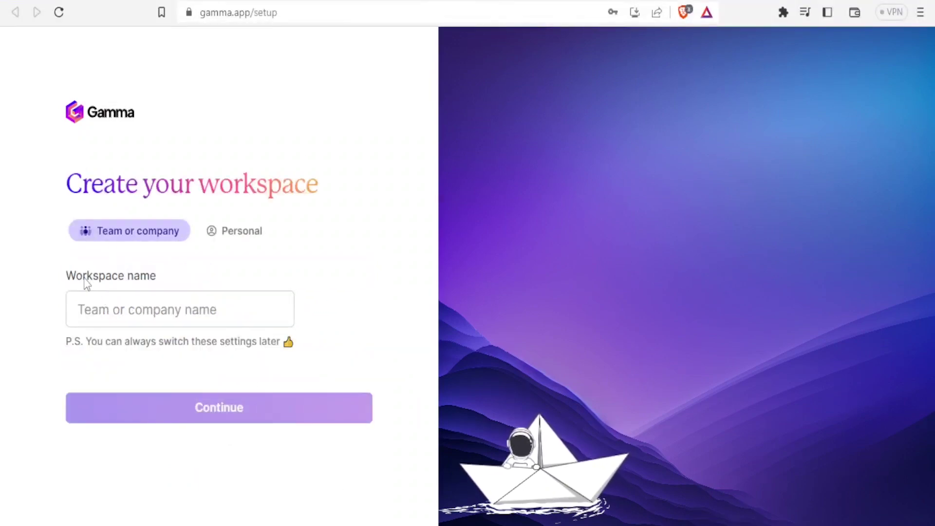
Create a personal workspace named 'NjoshNet Presentation'.
{"action": "left_click", "coordinate": [91, 307]}
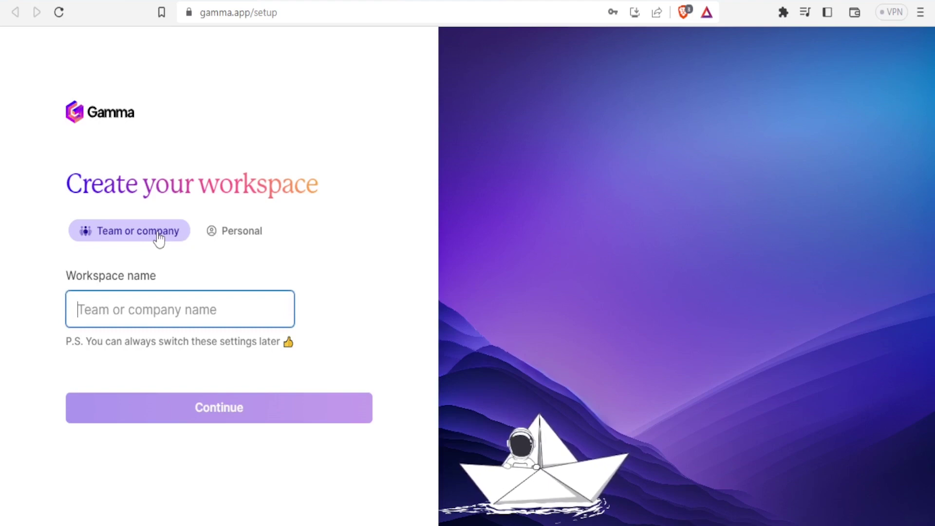
{"action": "left_click", "coordinate": [232, 230]}
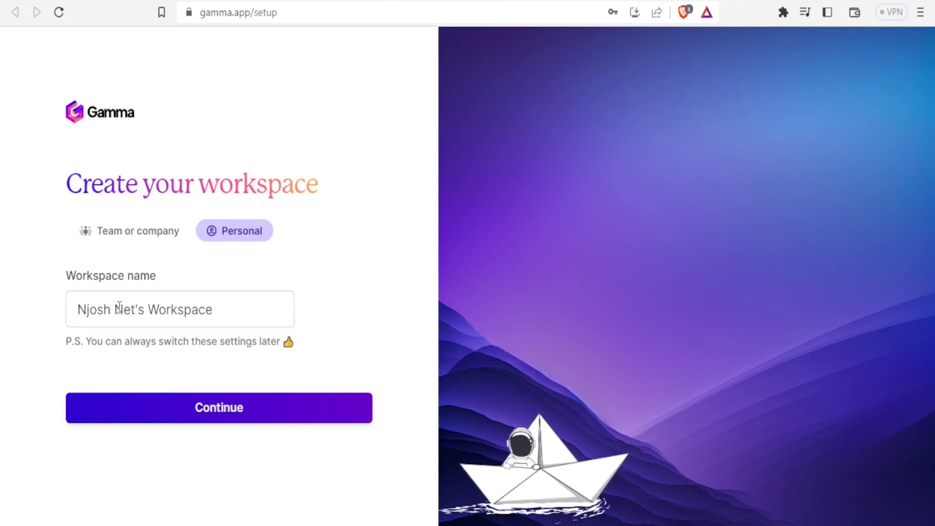
{"action": "left_click_drag", "start_coordinate": [211, 310], "coordinate": [62, 314]}
{"action": "type", "text": "Nj"}
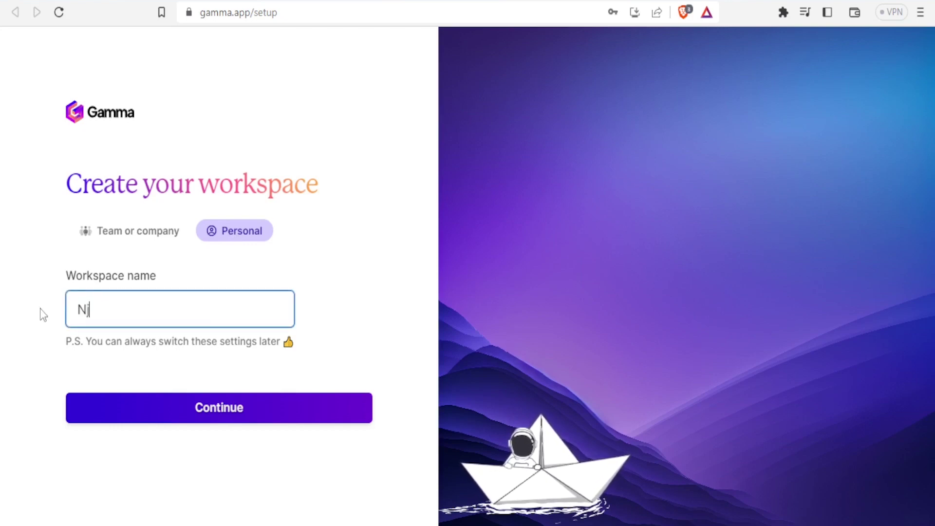
{"action": "type", "text": "oshNet Presentation"}
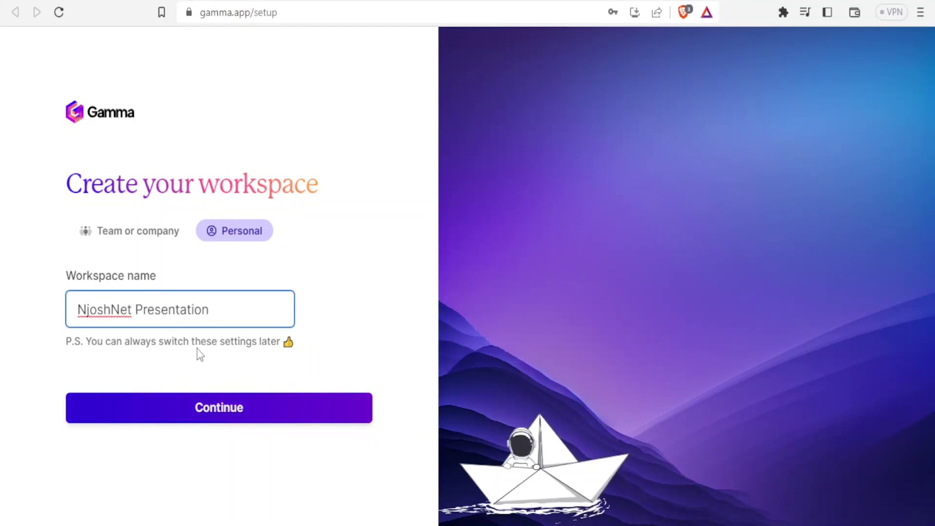
{"action": "left_click", "coordinate": [205, 414]}
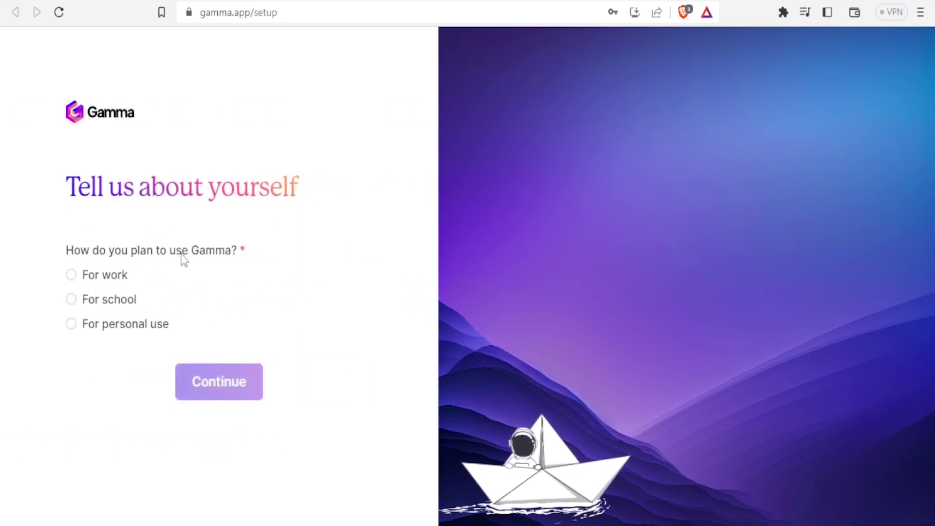
Mark the account as for personal use and choose Presentation as the format.
{"action": "left_click", "coordinate": [71, 324]}
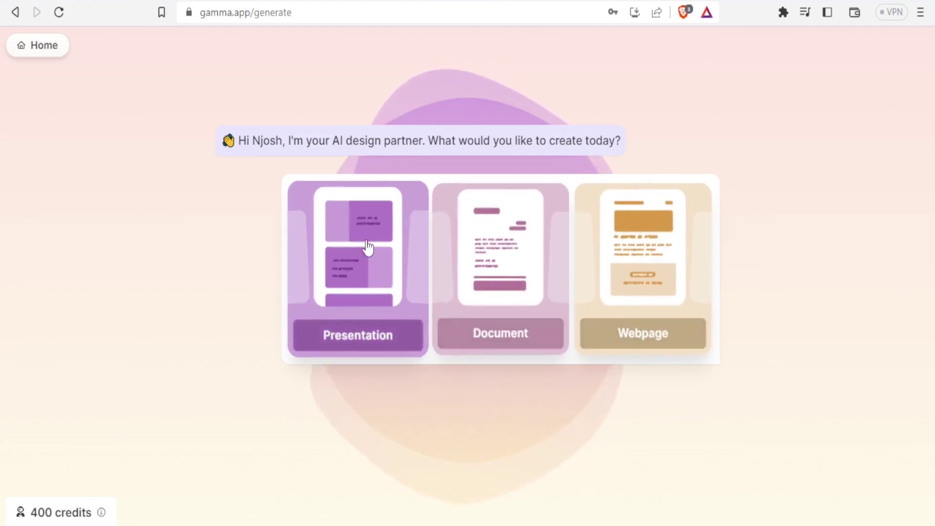
{"action": "left_click", "coordinate": [335, 254]}
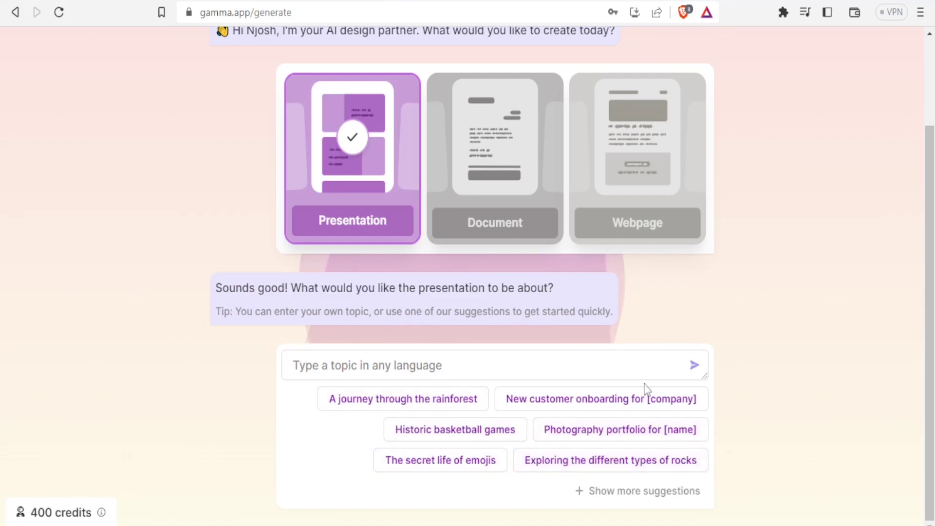
Generate an outline from the topic 'How To prepare for an interviews'.
{"action": "left_click", "coordinate": [389, 370]}
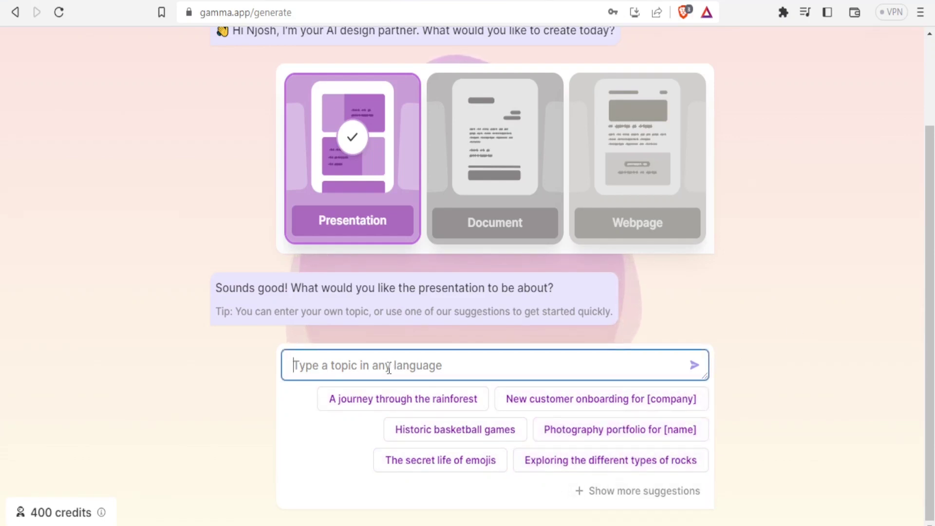
{"action": "type", "text": "How "}
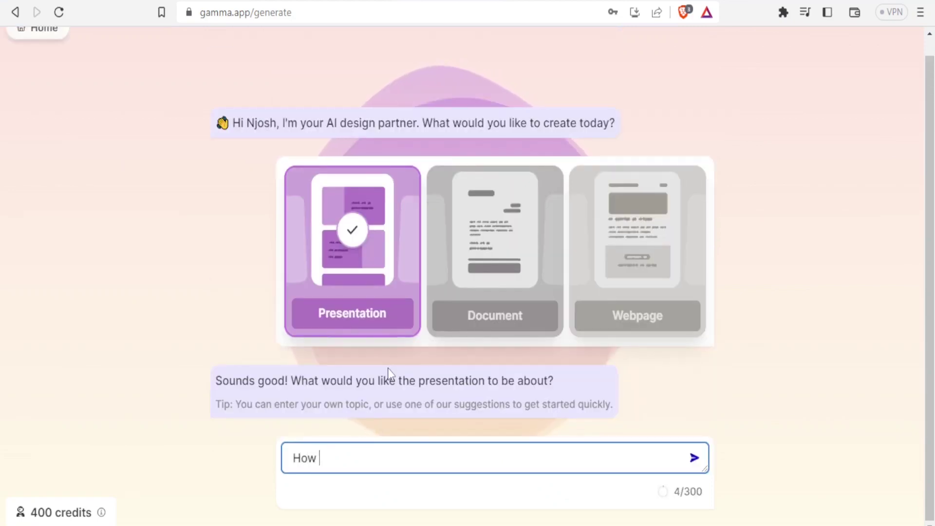
{"action": "type", "text": "To prepa"}
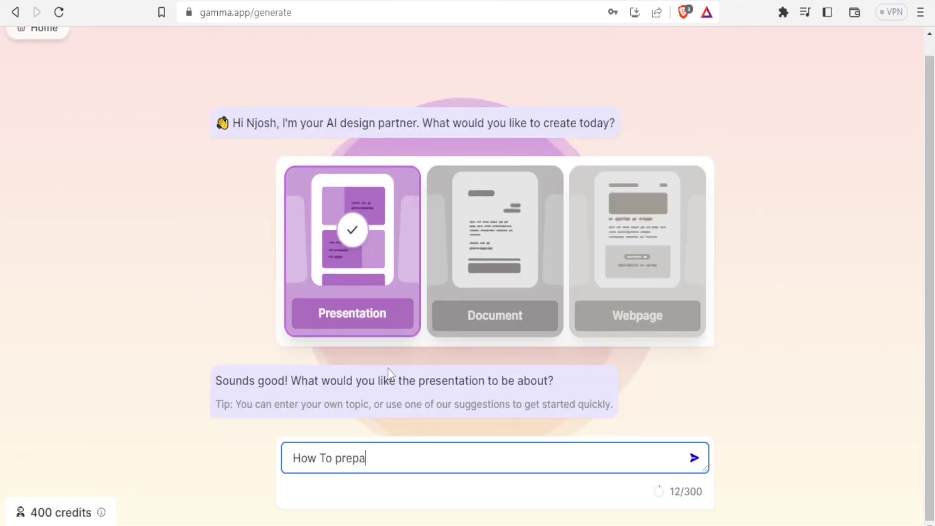
{"action": "type", "text": "re for an interviews"}
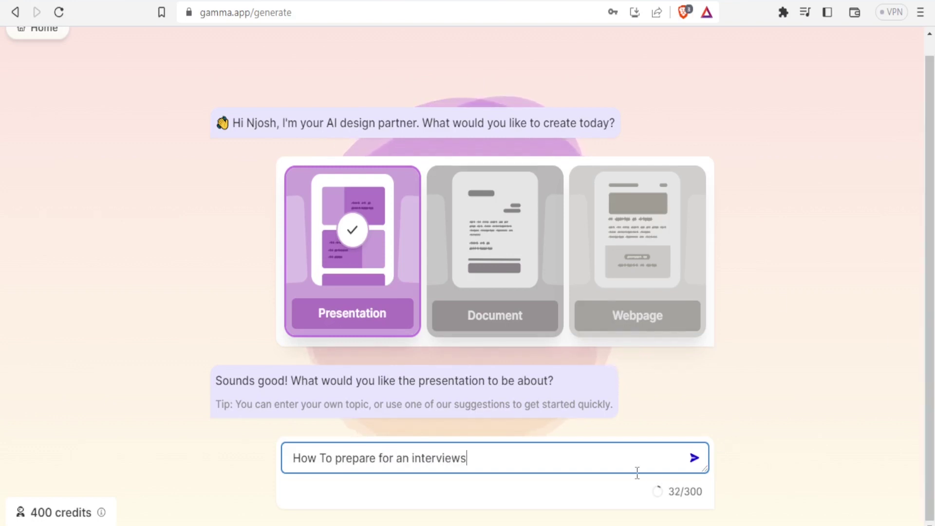
{"action": "left_click", "coordinate": [694, 459]}
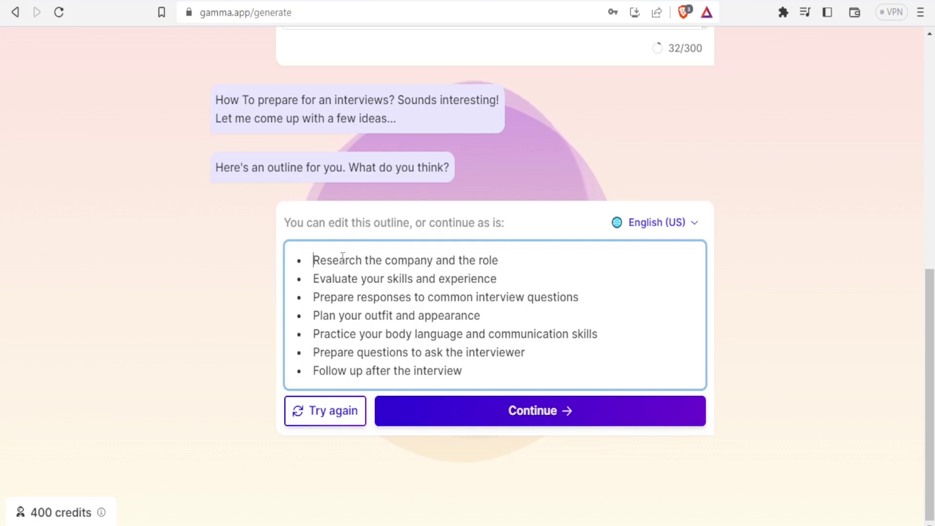
Append 'applying for' to the first outline point and accept the outline.
{"action": "left_click_drag", "start_coordinate": [315, 262], "coordinate": [502, 259]}
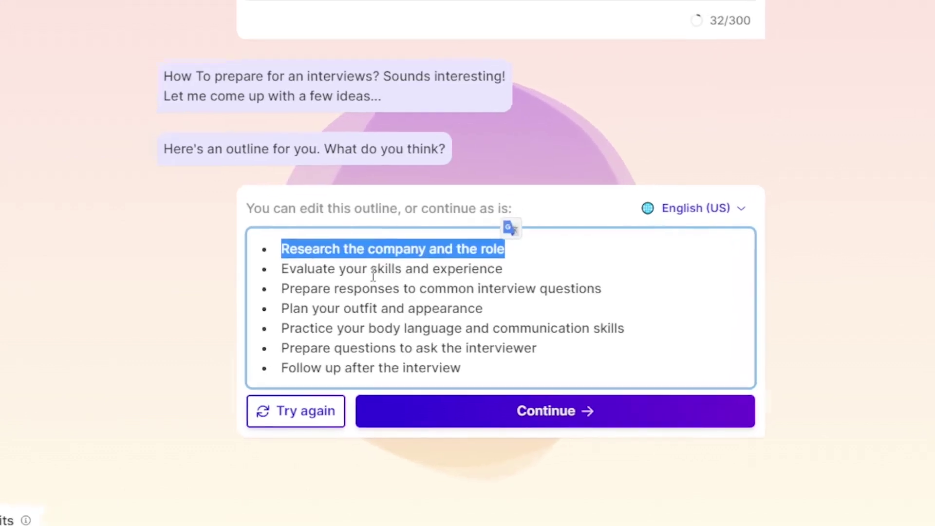
{"action": "left_click", "coordinate": [385, 279]}
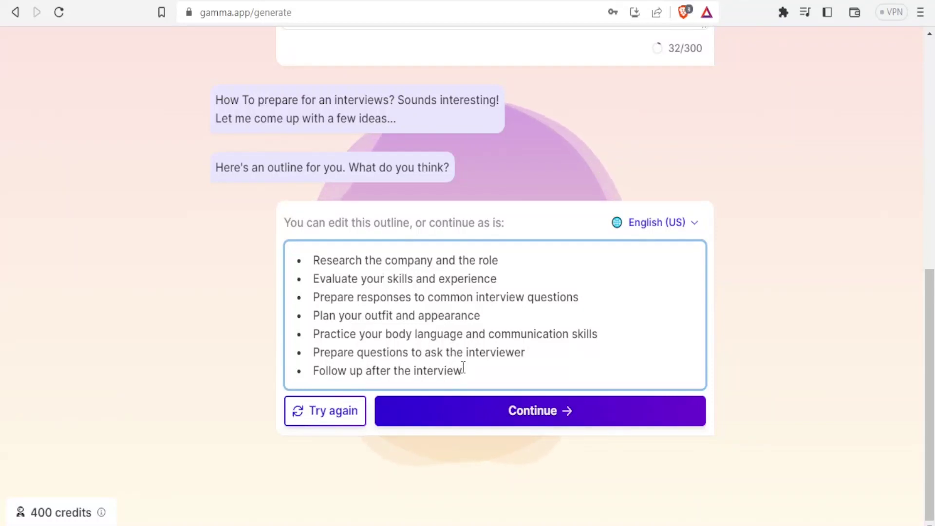
{"action": "left_click", "coordinate": [500, 260]}
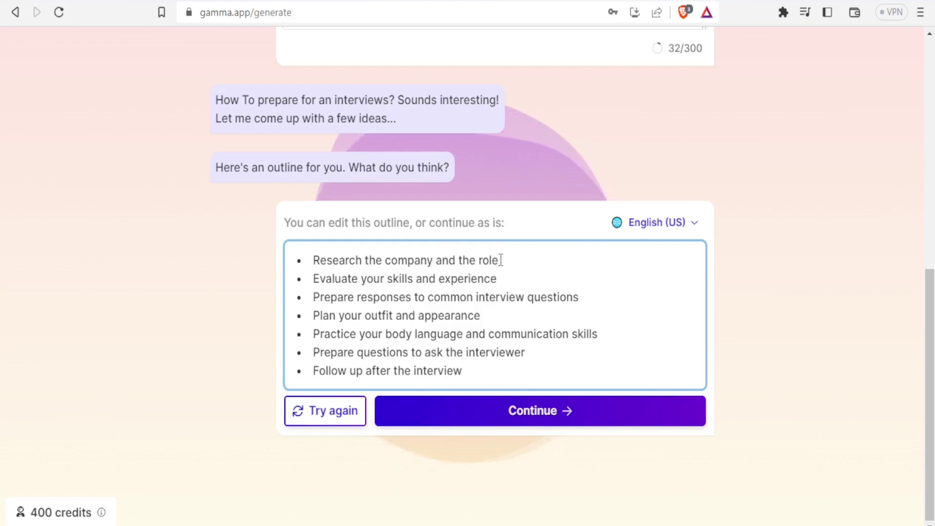
{"action": "type", "text": "applying for"}
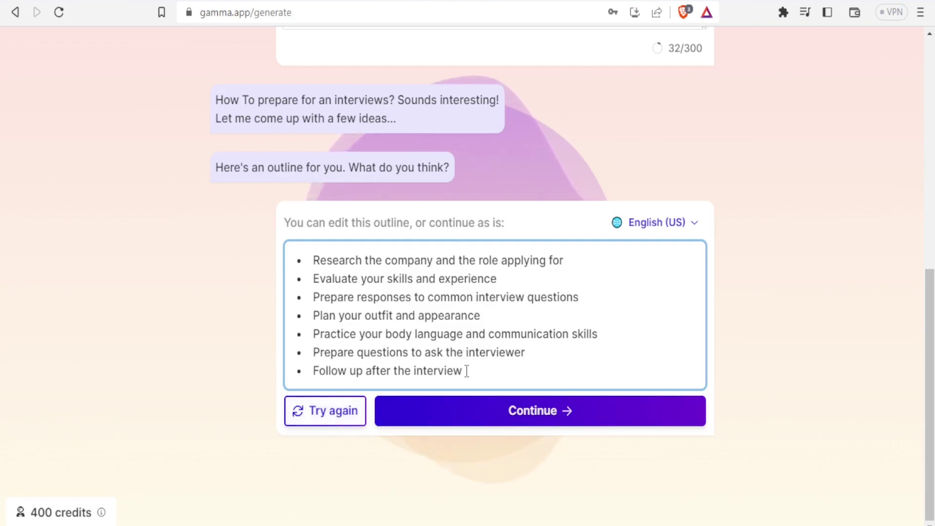
{"action": "left_click", "coordinate": [490, 419]}
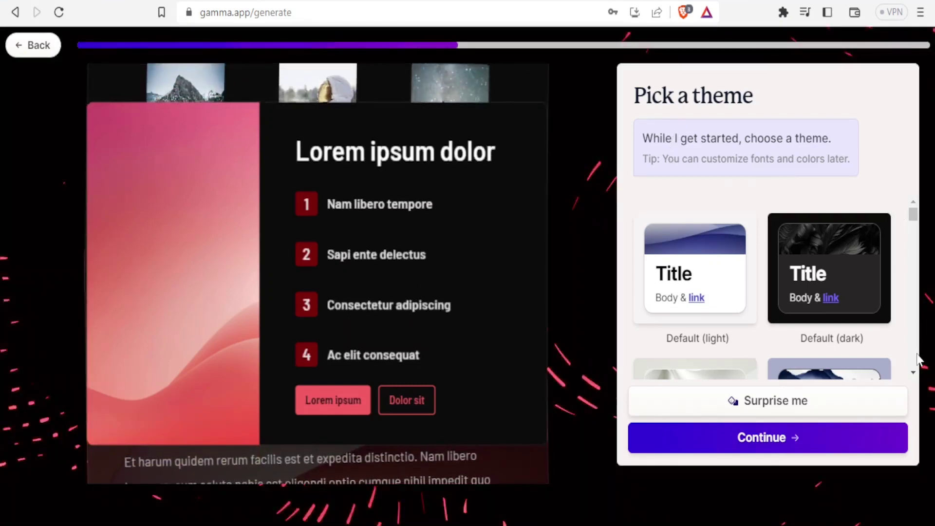
Scroll the theme list and preview the deck in the Prism and Aurora themes.
{"action": "left_click", "coordinate": [913, 373]}
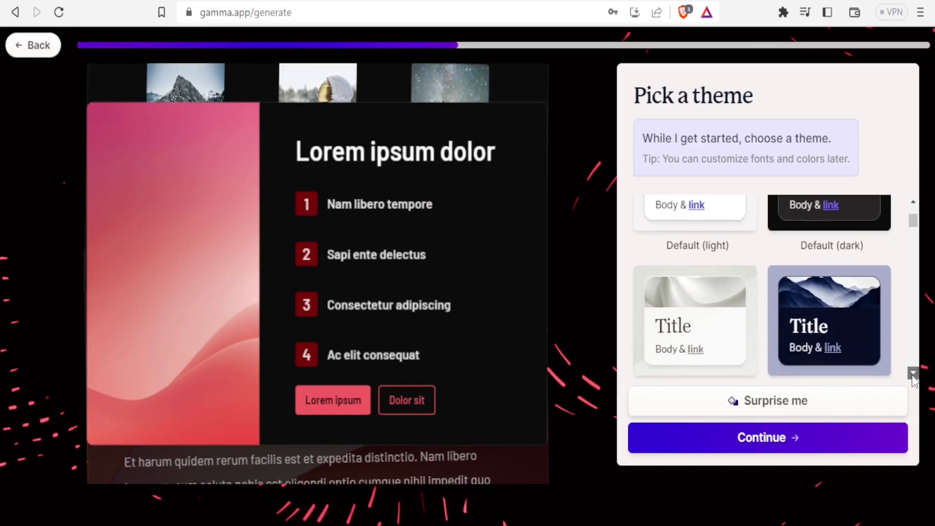
{"action": "left_click", "coordinate": [913, 373]}
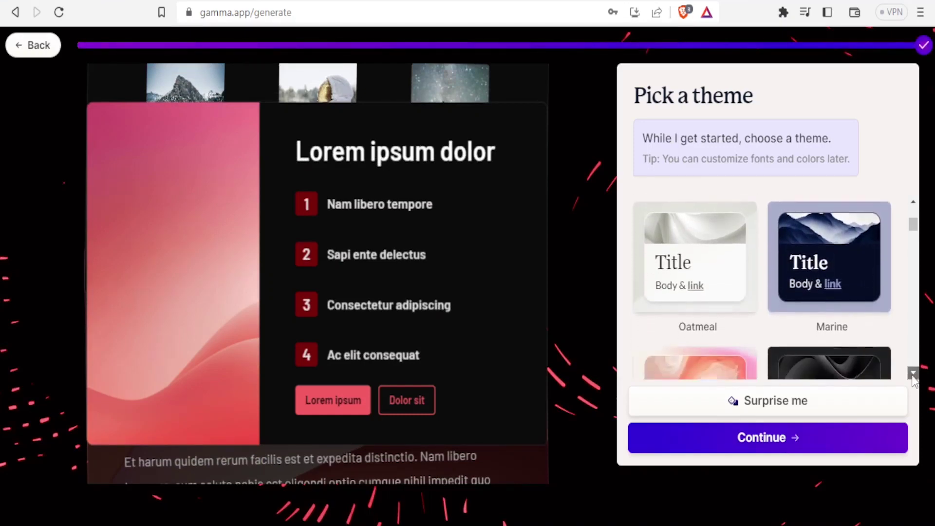
{"action": "left_click", "coordinate": [913, 373]}
{"action": "left_click", "coordinate": [913, 373]}
{"action": "left_click", "coordinate": [913, 373]}
{"action": "left_click", "coordinate": [912, 373]}
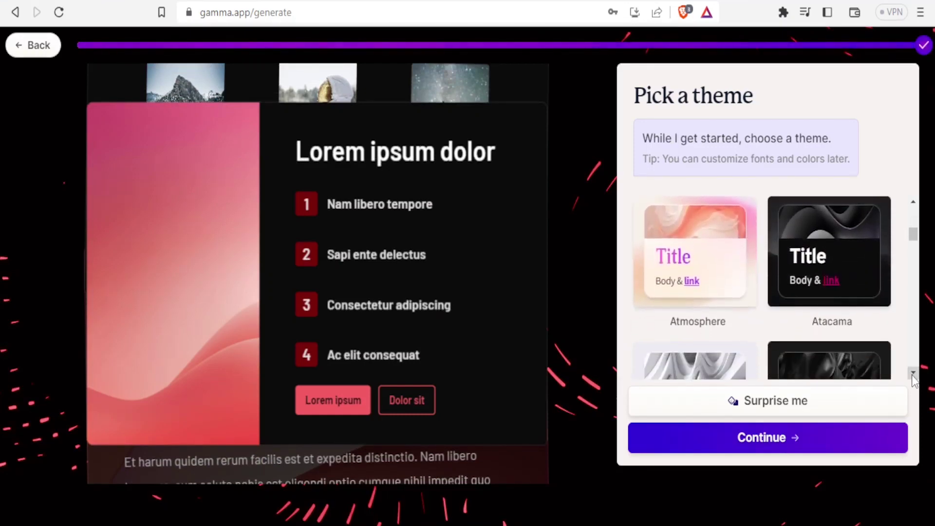
{"action": "left_click", "coordinate": [913, 373]}
{"action": "left_click", "coordinate": [912, 373]}
{"action": "left_click", "coordinate": [913, 373]}
{"action": "left_click", "coordinate": [913, 373]}
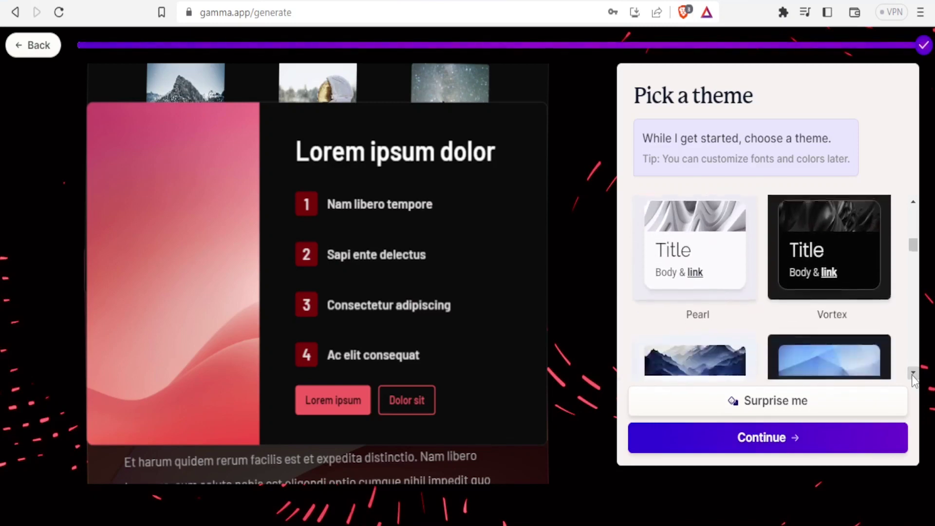
{"action": "left_click", "coordinate": [913, 374]}
{"action": "left_click", "coordinate": [912, 373]}
{"action": "left_click_drag", "start_coordinate": [913, 252], "coordinate": [917, 299]}
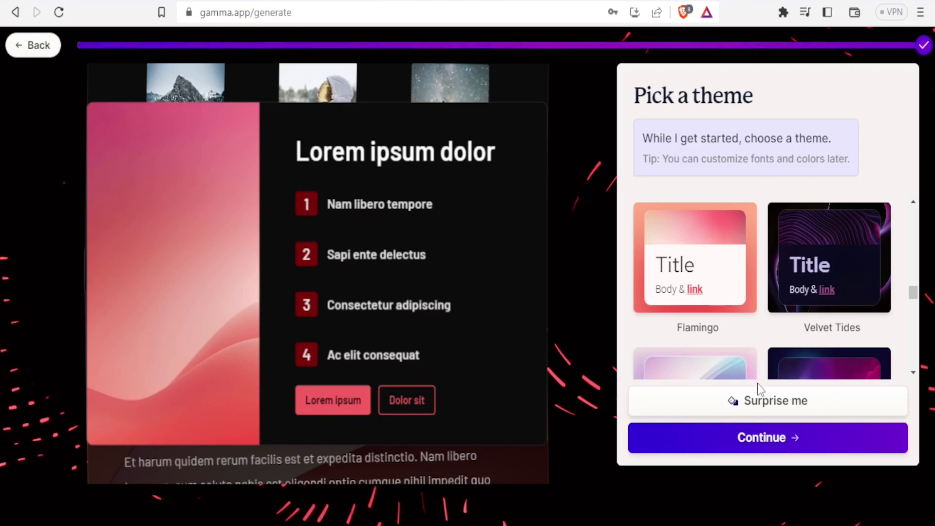
{"action": "left_click_drag", "start_coordinate": [914, 295], "coordinate": [914, 307]}
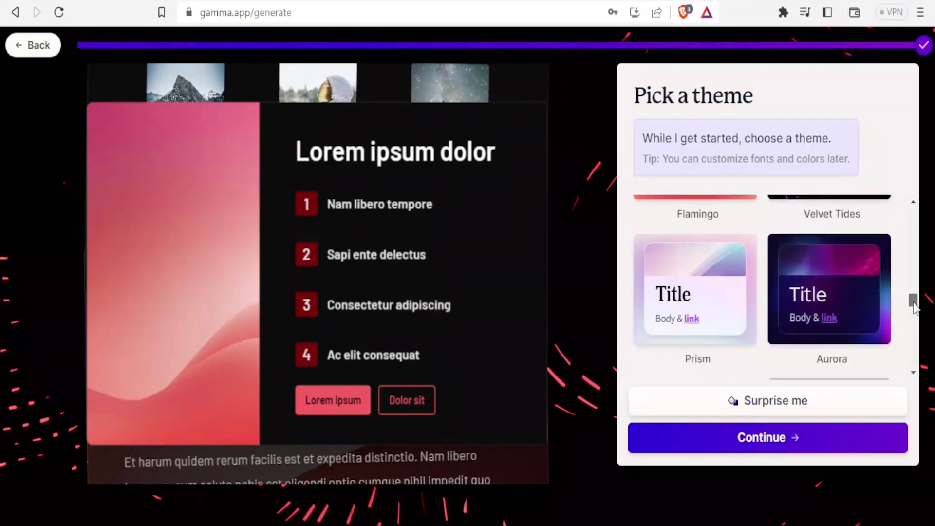
{"action": "left_click", "coordinate": [699, 299]}
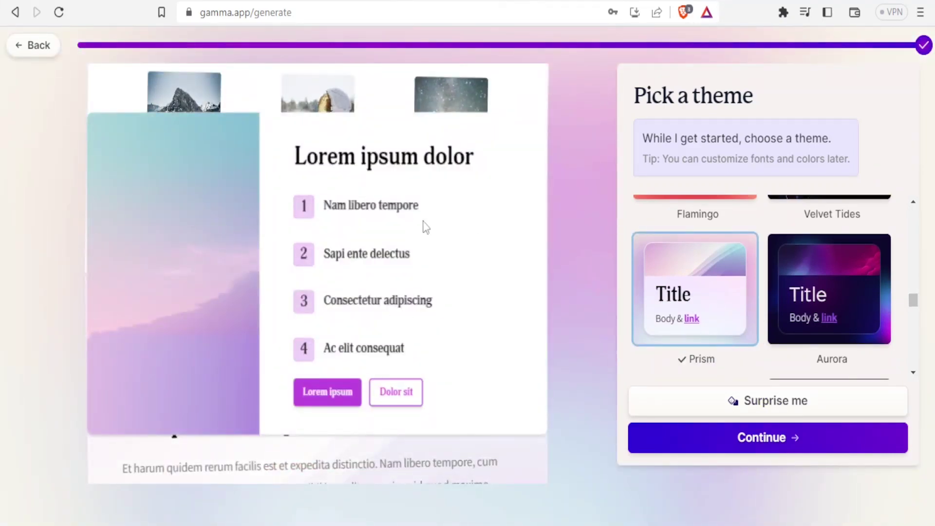
{"action": "left_click", "coordinate": [849, 266]}
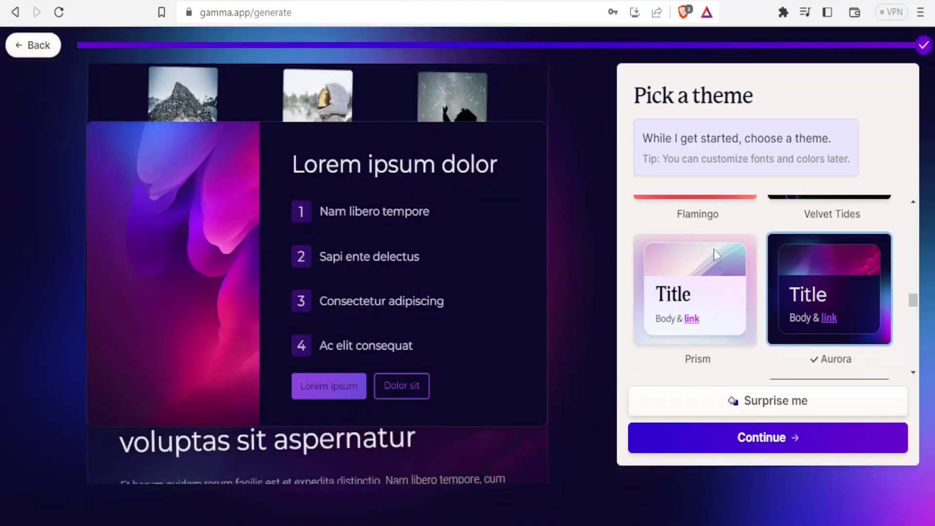
Preview the Gamma theme, then apply the purple-gradient theme and generate the deck.
{"action": "left_click_drag", "start_coordinate": [914, 303], "coordinate": [914, 312]}
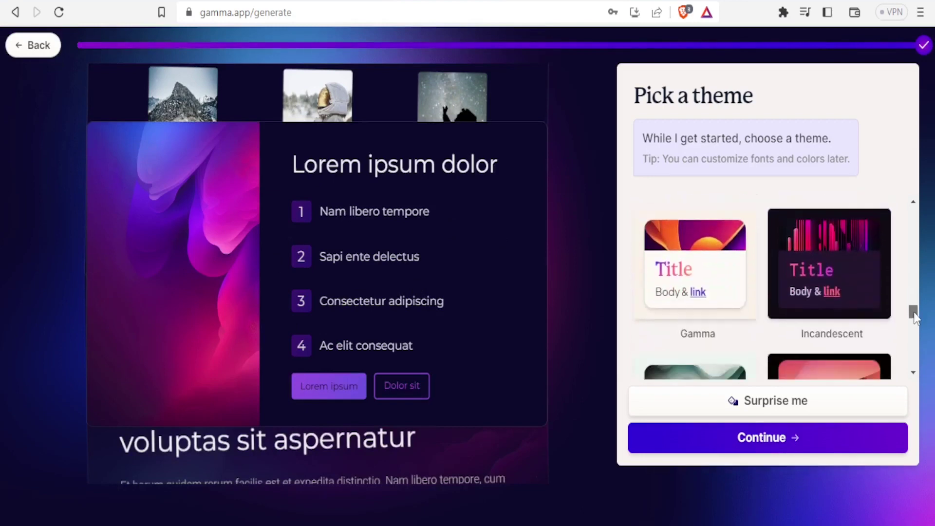
{"action": "left_click", "coordinate": [700, 257]}
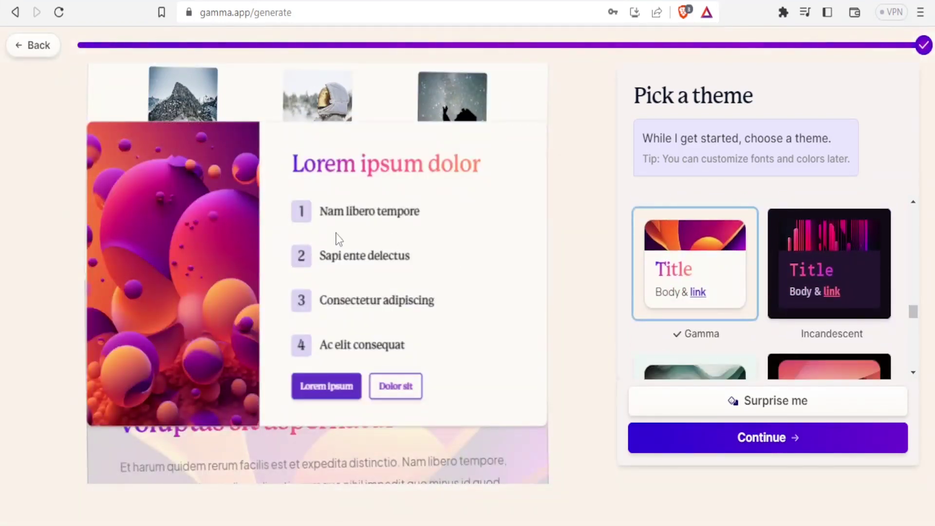
{"action": "left_click_drag", "start_coordinate": [916, 314], "coordinate": [915, 330]}
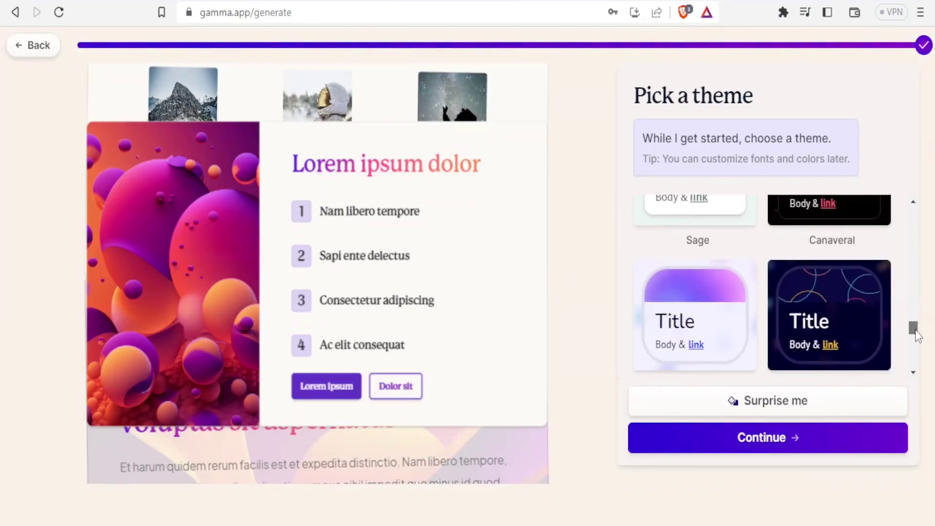
{"action": "left_click", "coordinate": [714, 292]}
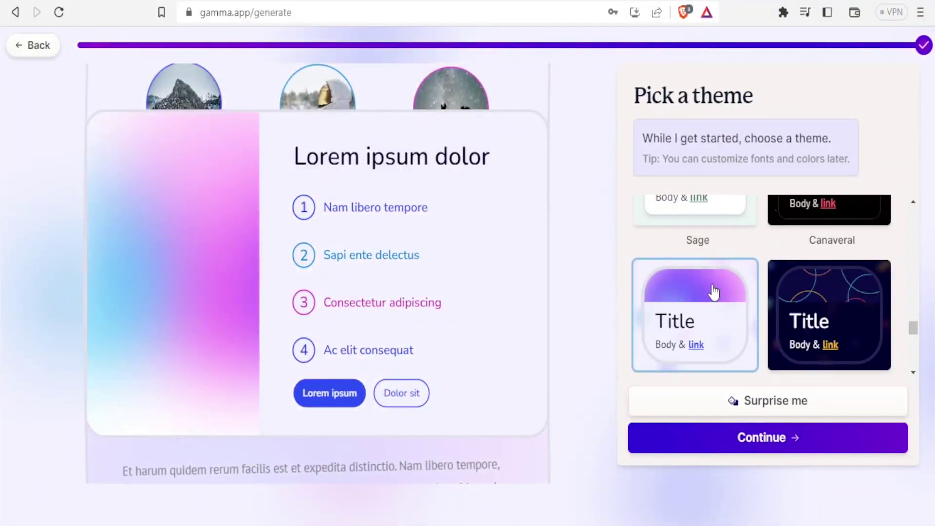
{"action": "left_click", "coordinate": [741, 438]}
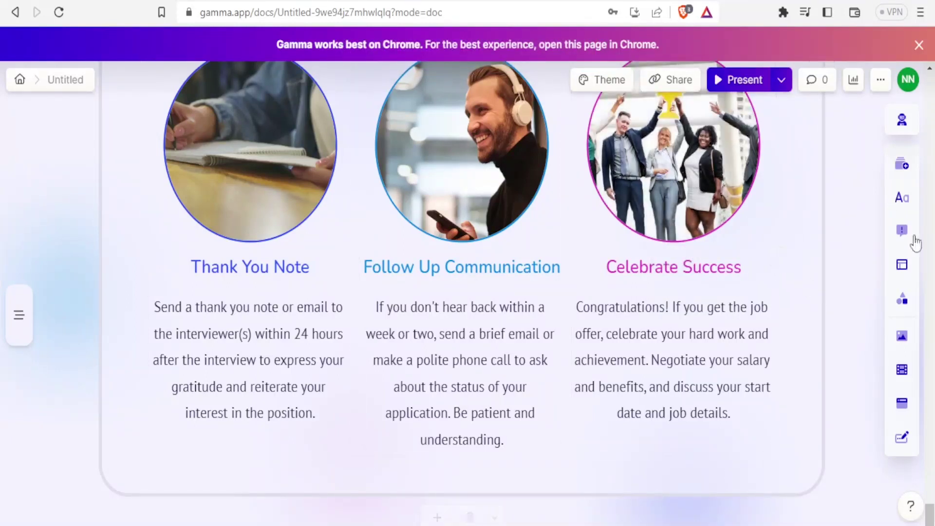
Scroll the finished deck back up to its opening title card.
{"action": "left_click_drag", "start_coordinate": [930, 521], "coordinate": [931, 89]}
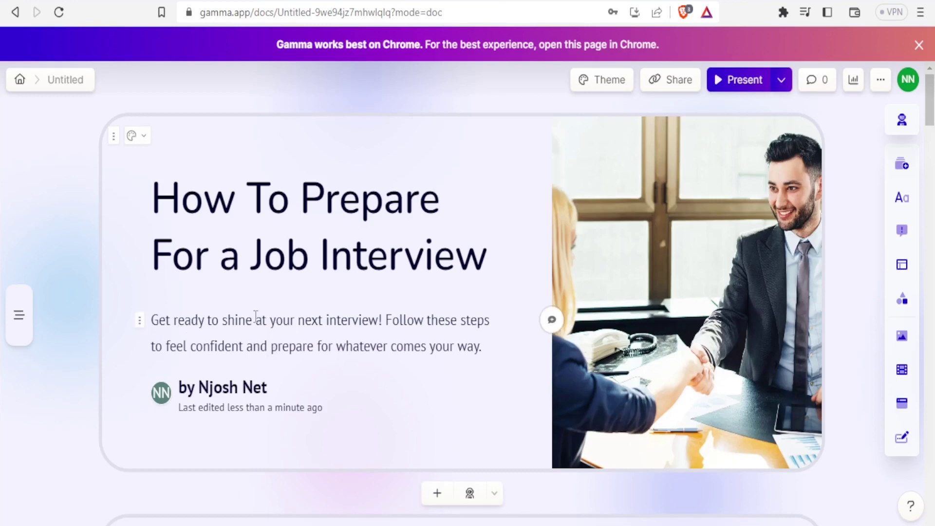
Place the cursor in the 'How To Prepare For a Job Interview' title heading.
{"action": "left_click", "coordinate": [274, 254]}
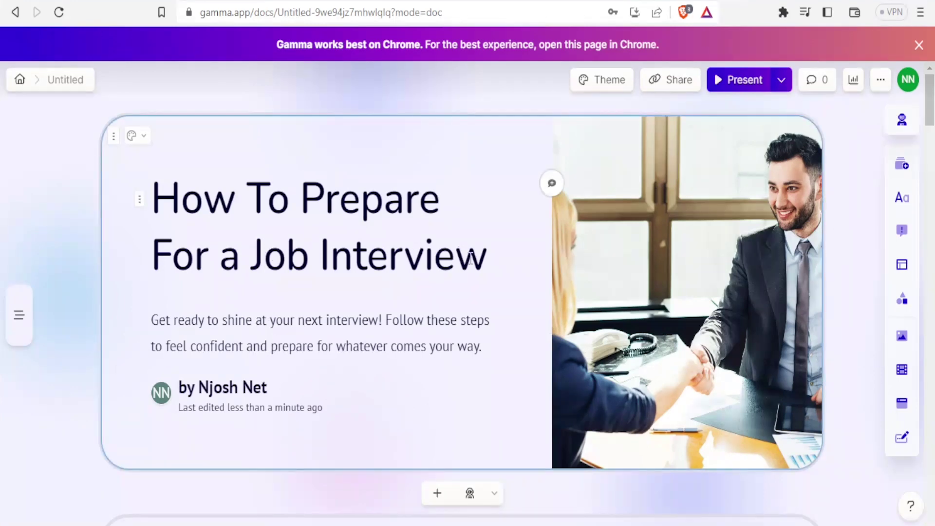
Make the whole 'How To Prepare For a Job Interview' heading bold and red.
{"action": "left_click_drag", "start_coordinate": [485, 257], "coordinate": [161, 200]}
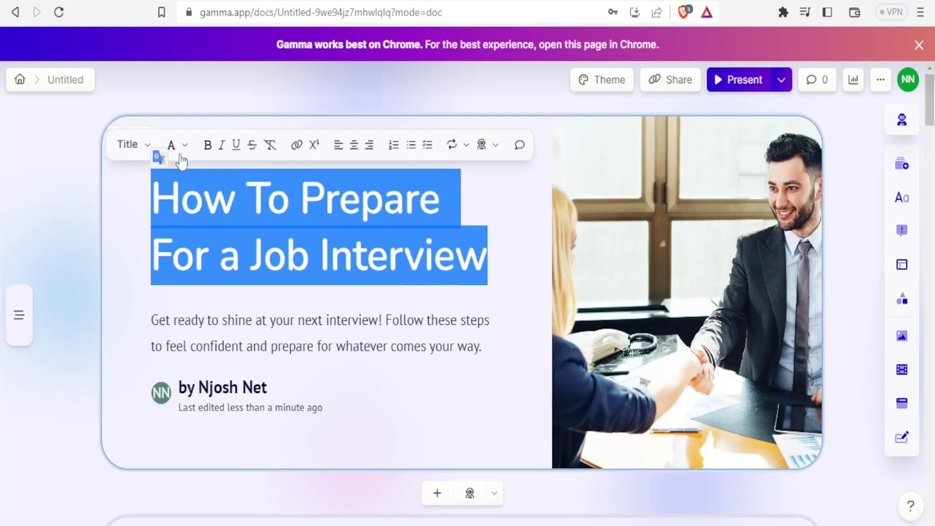
{"action": "left_click", "coordinate": [208, 146]}
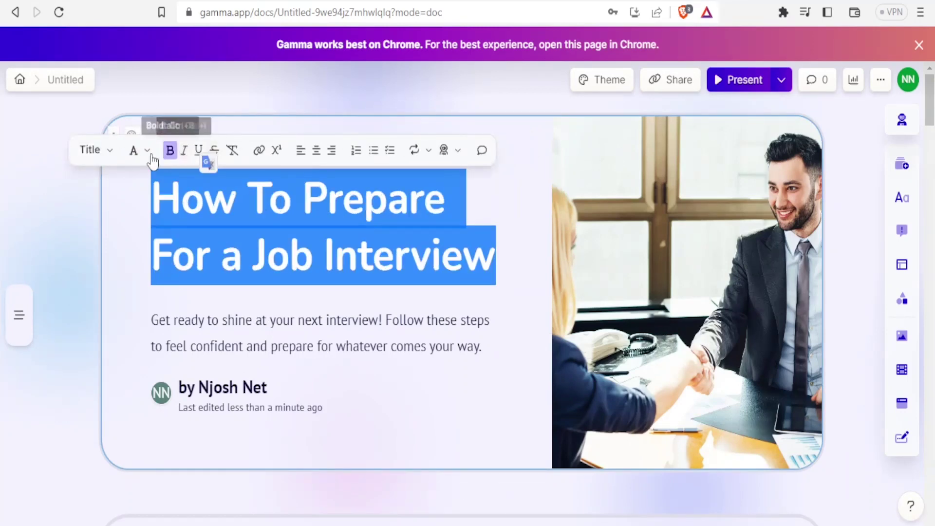
{"action": "left_click", "coordinate": [135, 151]}
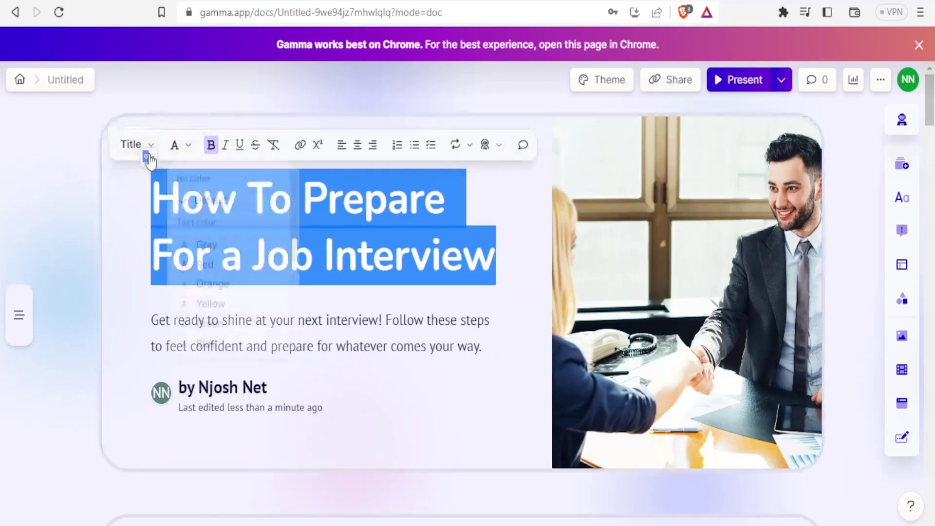
{"action": "left_click", "coordinate": [200, 282]}
{"action": "left_click", "coordinate": [253, 307]}
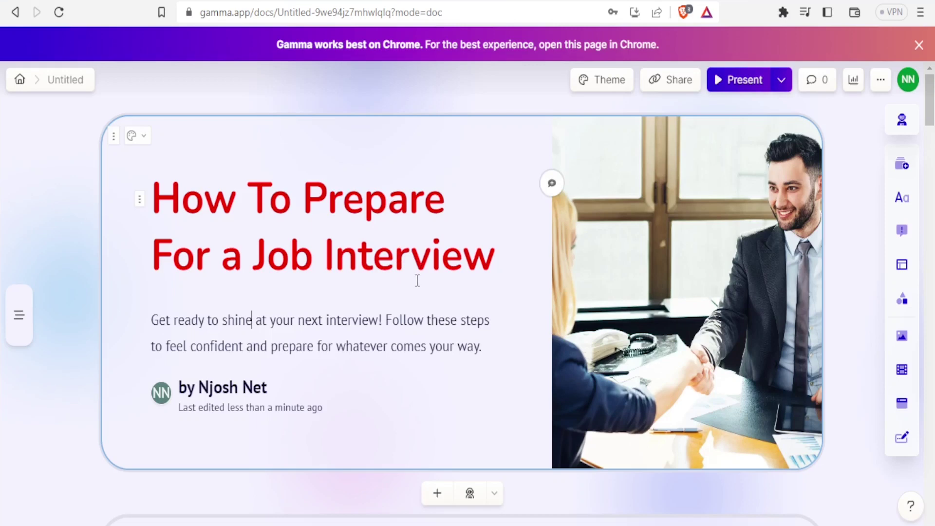
{"action": "left_click", "coordinate": [682, 305]}
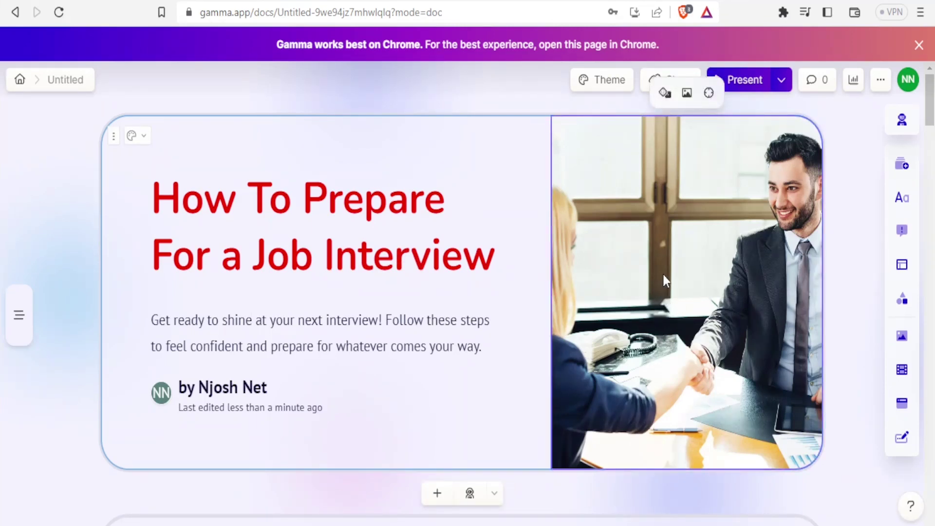
Swap the handshake photo for an image of a young blond man handing over a document.
{"action": "left_click", "coordinate": [686, 92]}
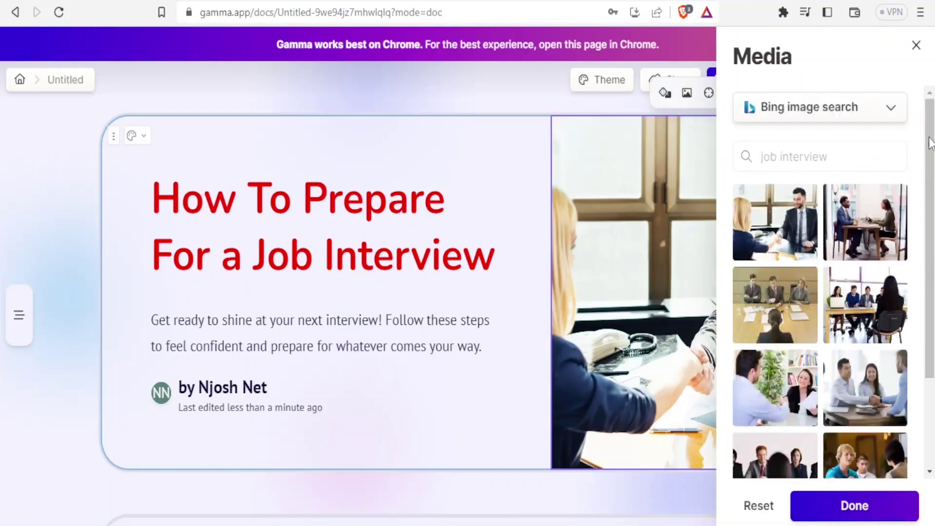
{"action": "left_click_drag", "start_coordinate": [930, 143], "coordinate": [934, 156]}
{"action": "scroll", "coordinate": [820, 283], "scroll_direction": "down", "scroll_amount": 2}
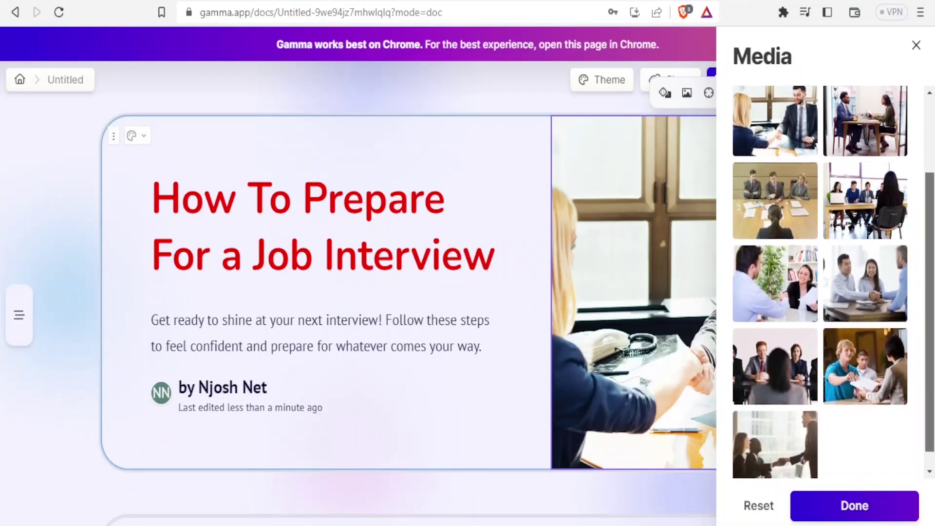
{"action": "scroll", "coordinate": [932, 243], "scroll_direction": "up", "scroll_amount": 1}
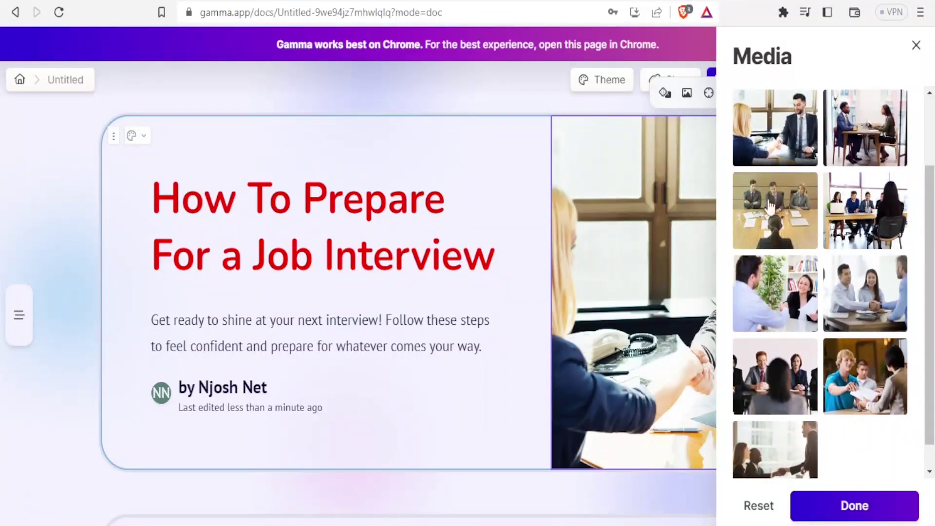
{"action": "left_click", "coordinate": [850, 298]}
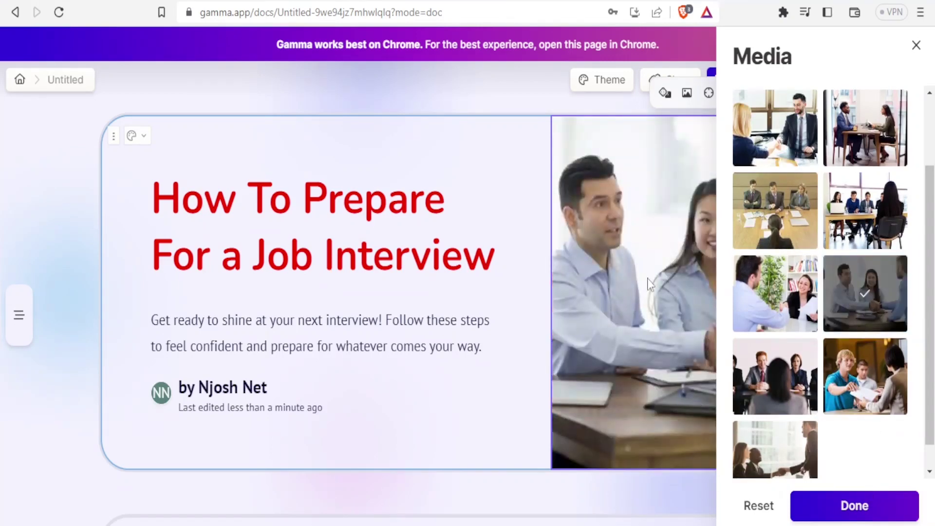
{"action": "left_click", "coordinate": [856, 375]}
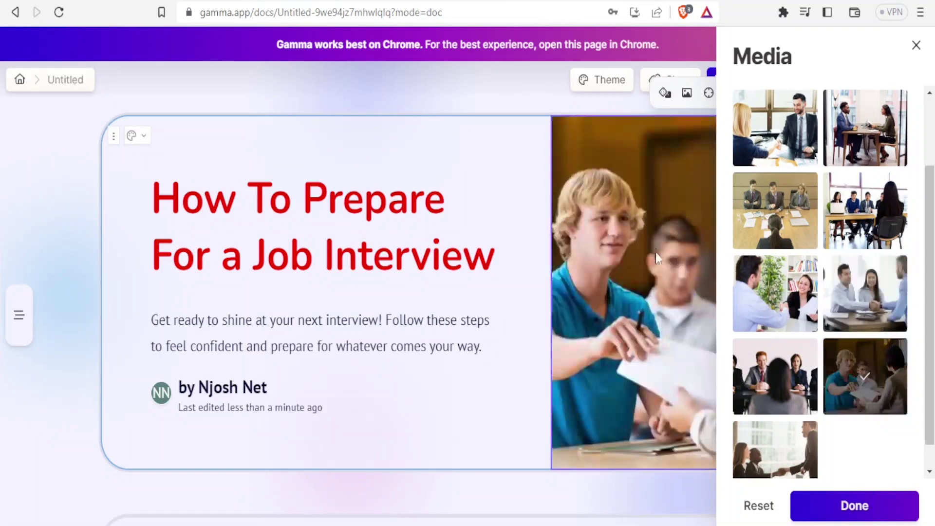
{"action": "left_click", "coordinate": [823, 502]}
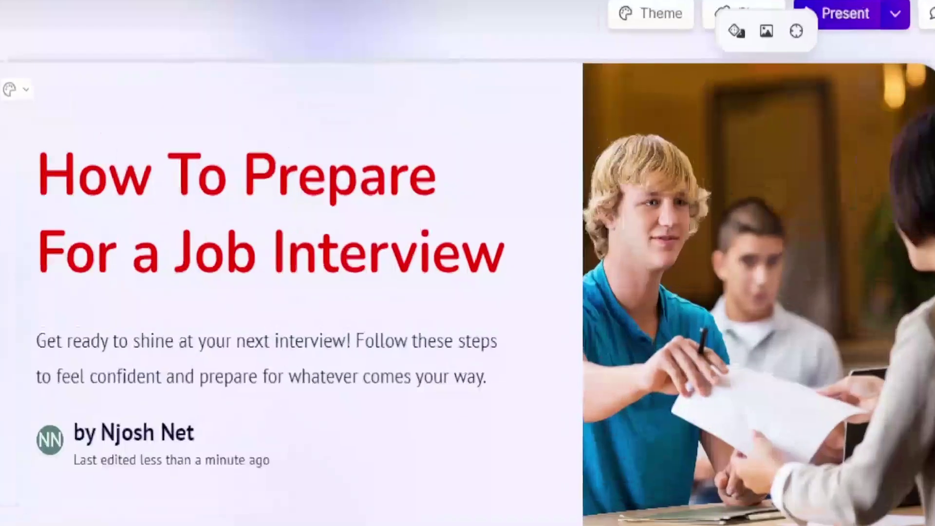
Scroll down to the Prepare Responses card and open the card templates gallery.
{"action": "scroll", "coordinate": [931, 149], "scroll_direction": "down", "scroll_amount": 6}
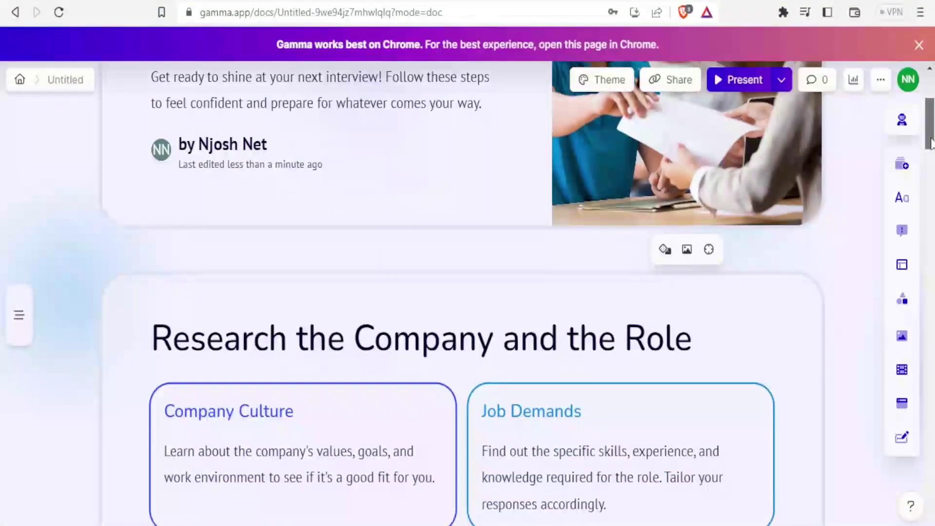
{"action": "left_click_drag", "start_coordinate": [931, 149], "coordinate": [931, 157]}
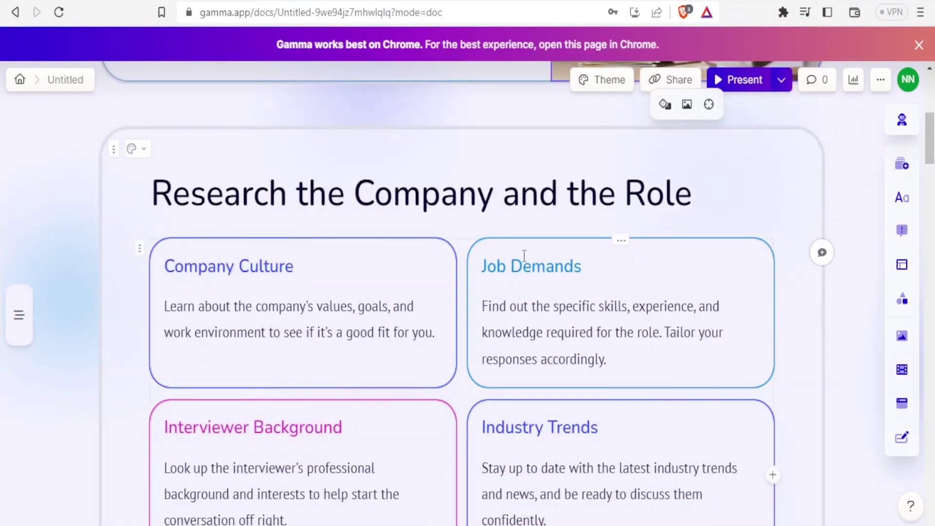
{"action": "left_click", "coordinate": [300, 419]}
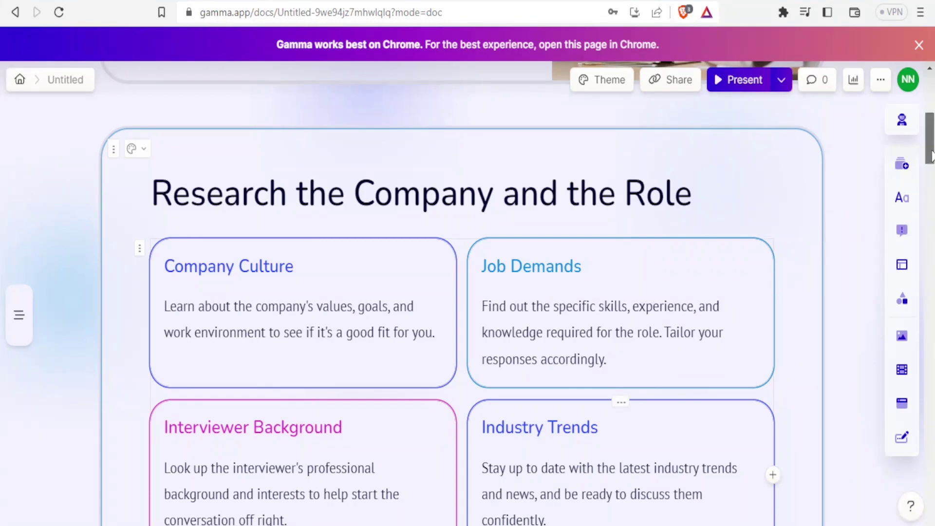
{"action": "left_click_drag", "start_coordinate": [932, 156], "coordinate": [933, 210]}
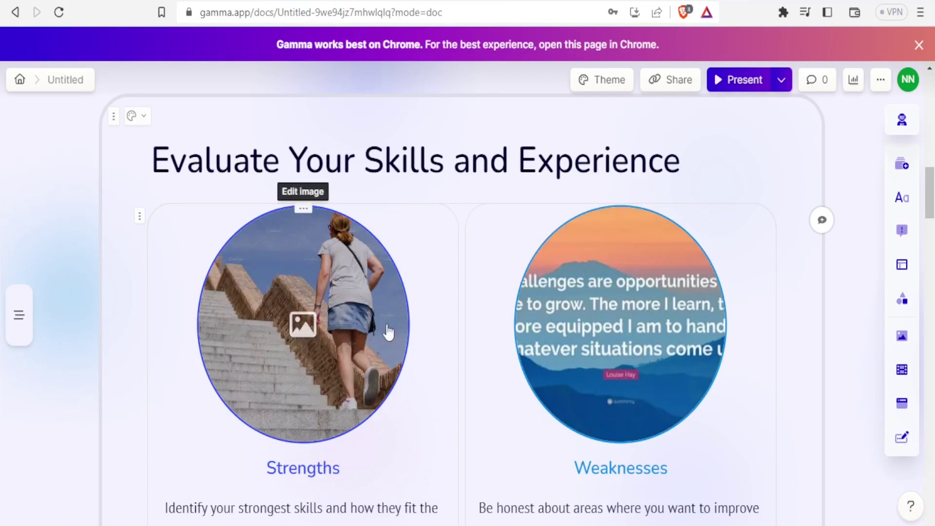
{"action": "scroll", "coordinate": [678, 336], "scroll_direction": "down", "scroll_amount": 10}
{"action": "left_click", "coordinate": [901, 167]}
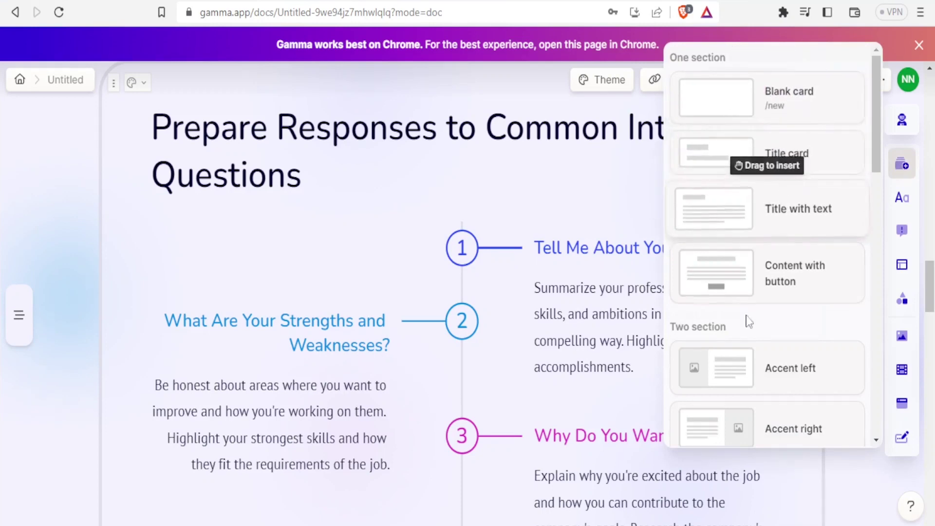
Look through the text formatting blocks, close them, and show the grid, table and layout options.
{"action": "left_click", "coordinate": [902, 201]}
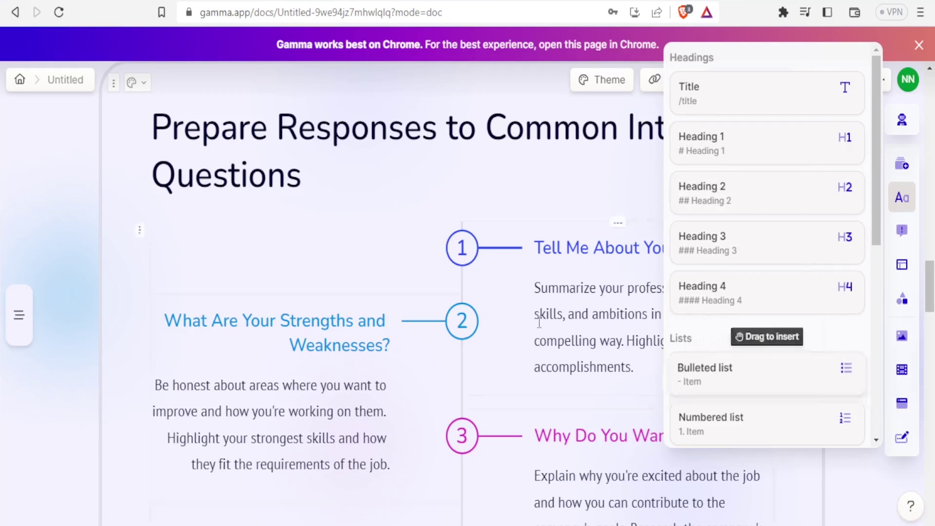
{"action": "left_click_drag", "start_coordinate": [535, 284], "coordinate": [639, 362]}
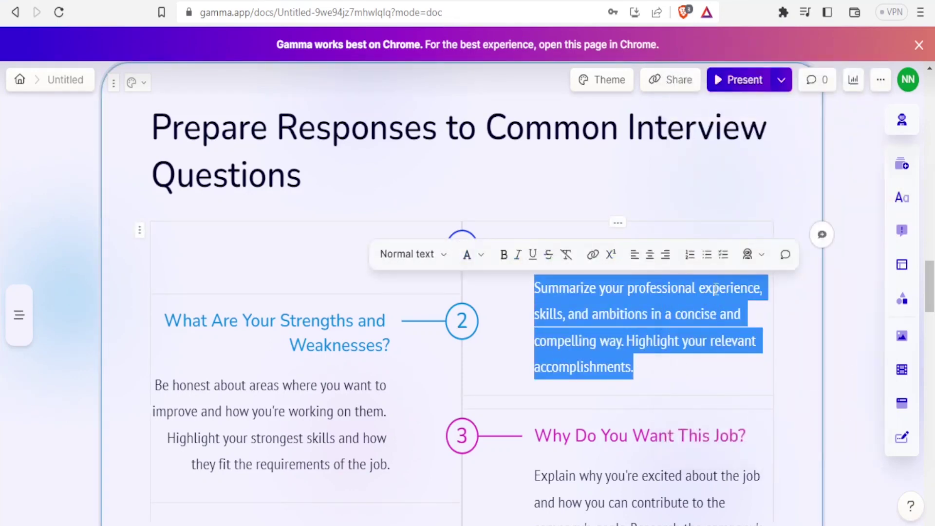
{"action": "left_click", "coordinate": [901, 197]}
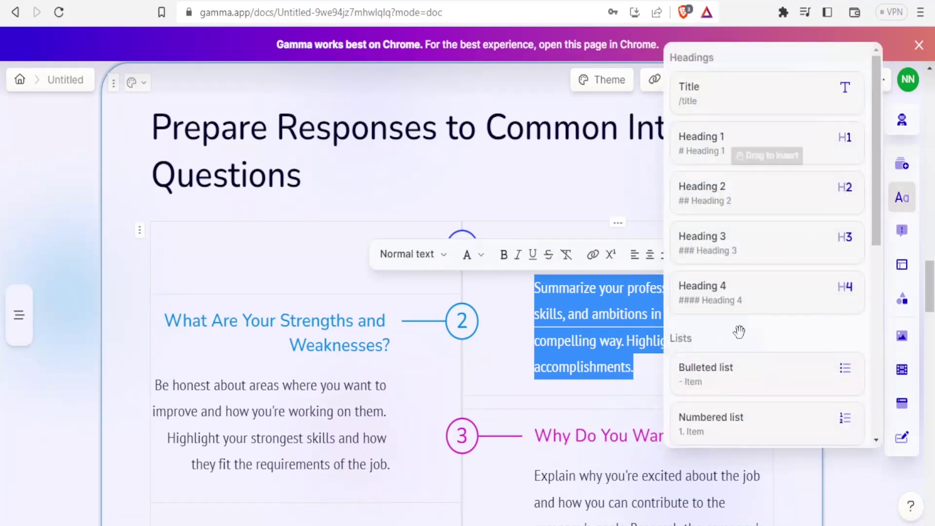
{"action": "key", "text": "Escape"}
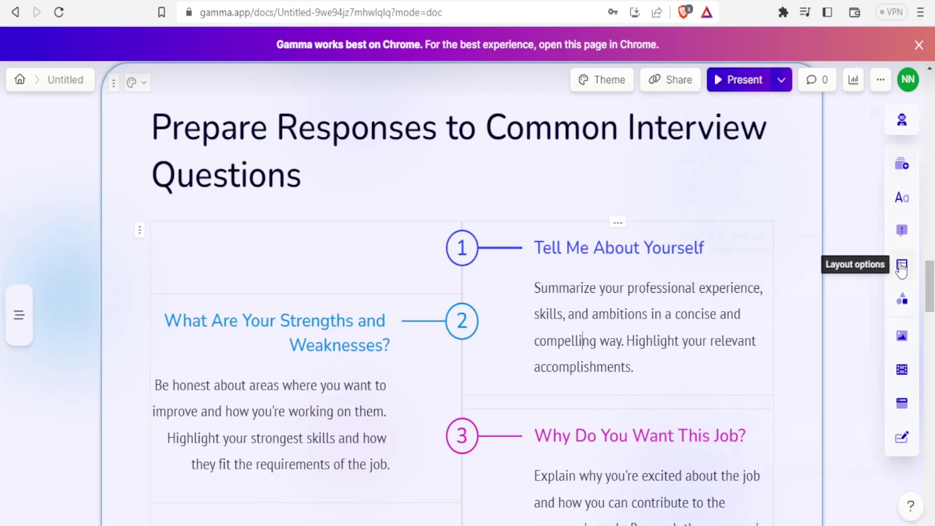
{"action": "left_click", "coordinate": [902, 267]}
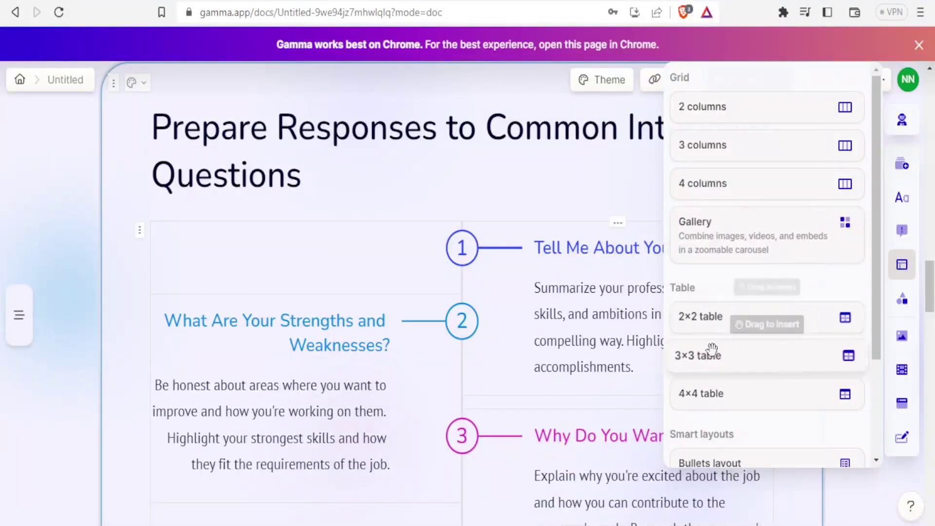
Scroll the layout list and bring up the smart layouts with the timeline templates.
{"action": "left_click_drag", "start_coordinate": [875, 226], "coordinate": [880, 329]}
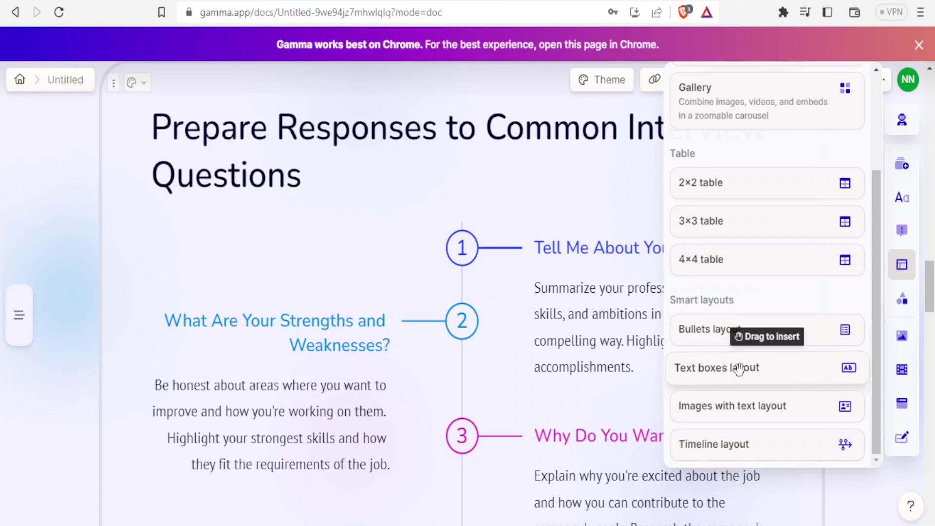
{"action": "left_click", "coordinate": [901, 303]}
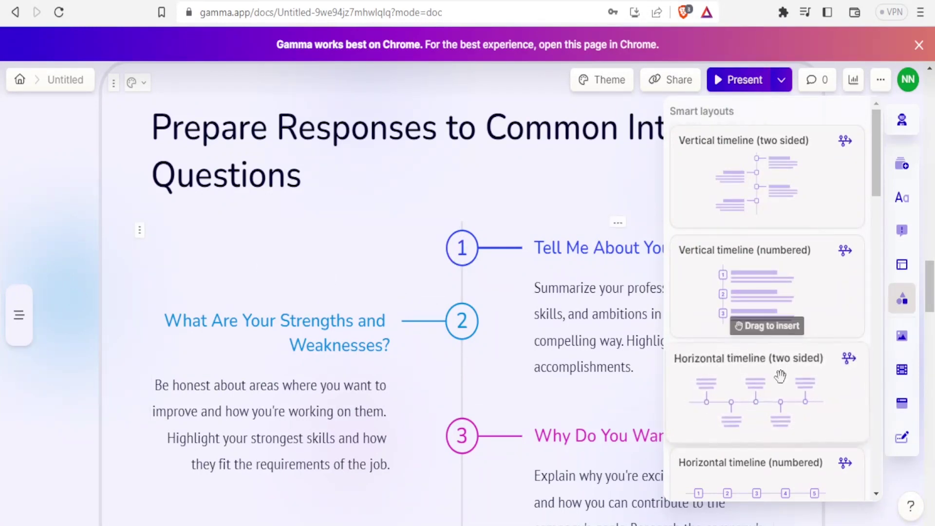
Show the Add images options in the sidebar.
{"action": "left_click", "coordinate": [902, 341]}
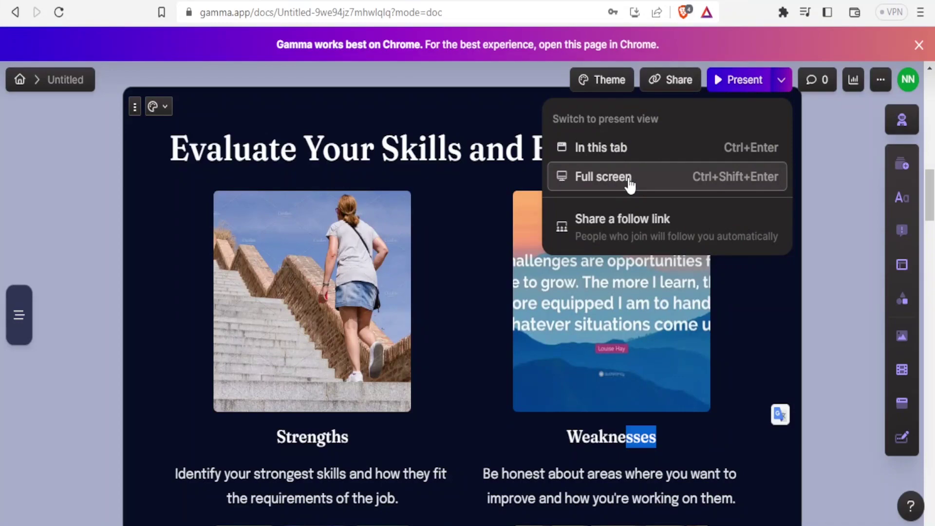
Open the empty comments panel and start a draft comment reading 'hello memb'.
{"action": "left_click", "coordinate": [817, 84]}
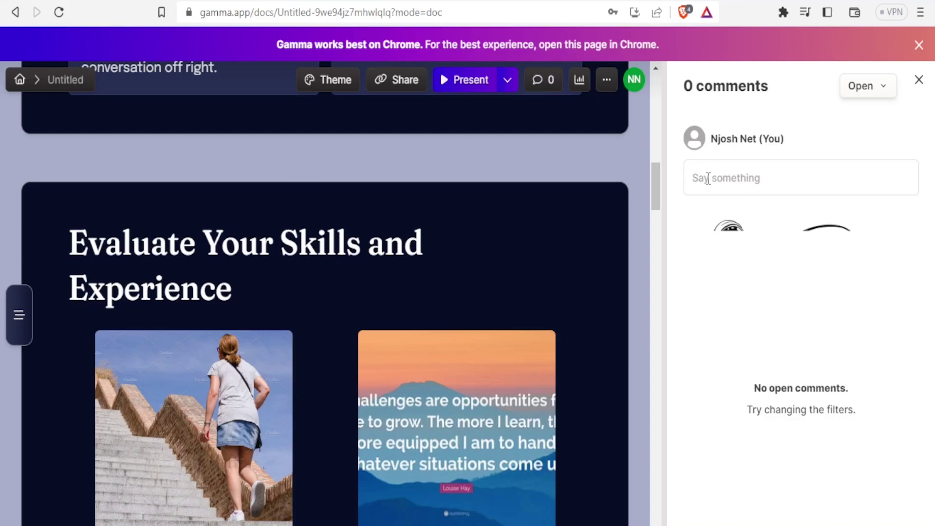
{"action": "left_click", "coordinate": [708, 178]}
{"action": "type", "text": "hello me"}
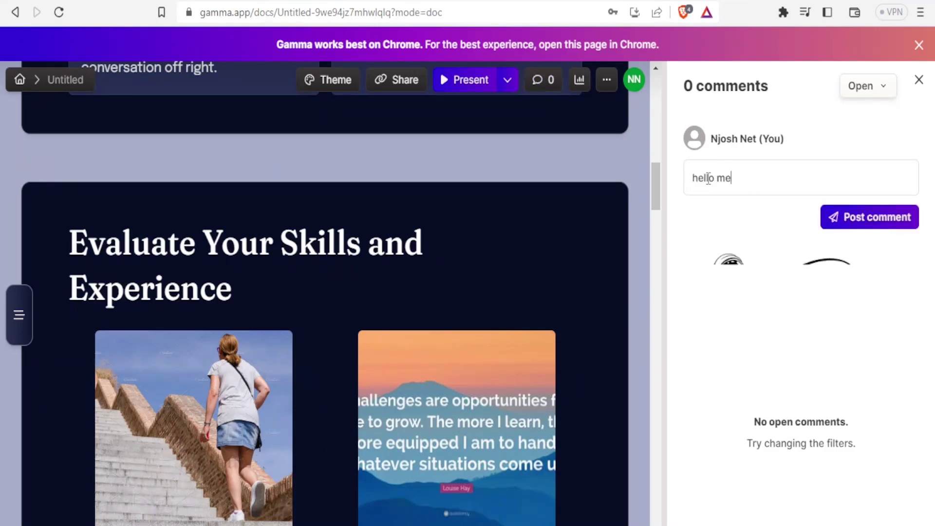
{"action": "type", "text": "mbers"}
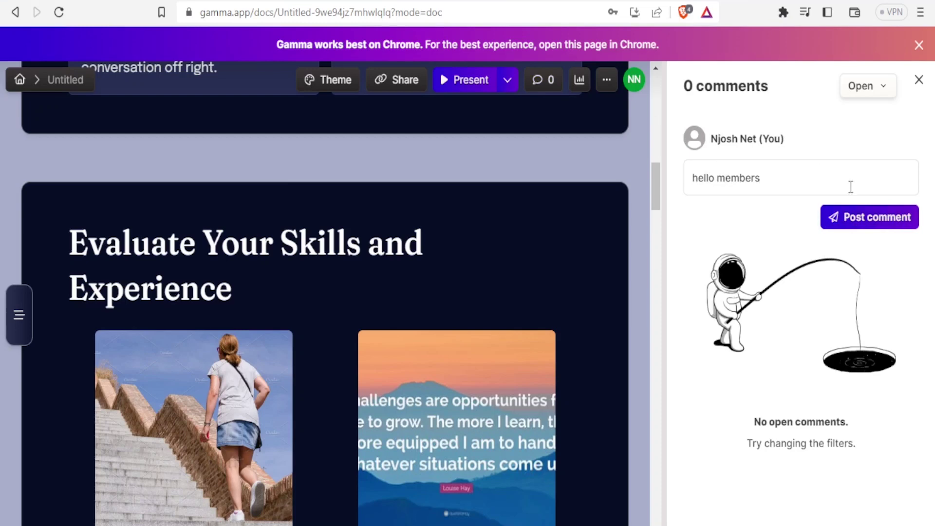
Post the 'hello members' comment, then close the comments panel.
{"action": "left_click", "coordinate": [852, 218]}
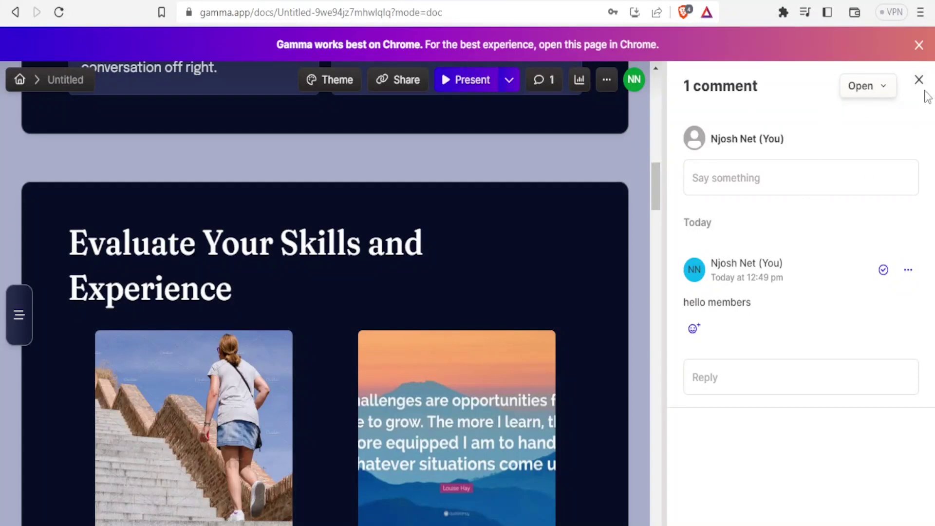
{"action": "left_click", "coordinate": [919, 80]}
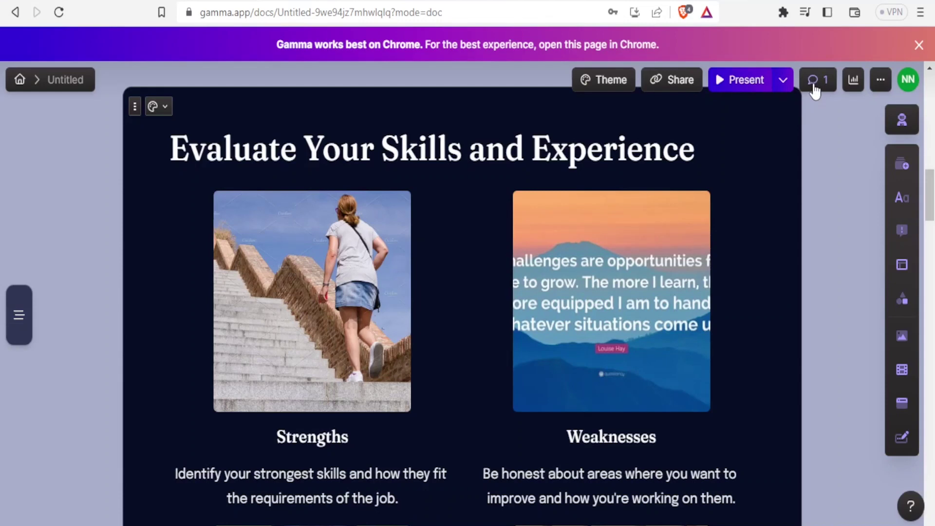
{"action": "left_click", "coordinate": [853, 82]}
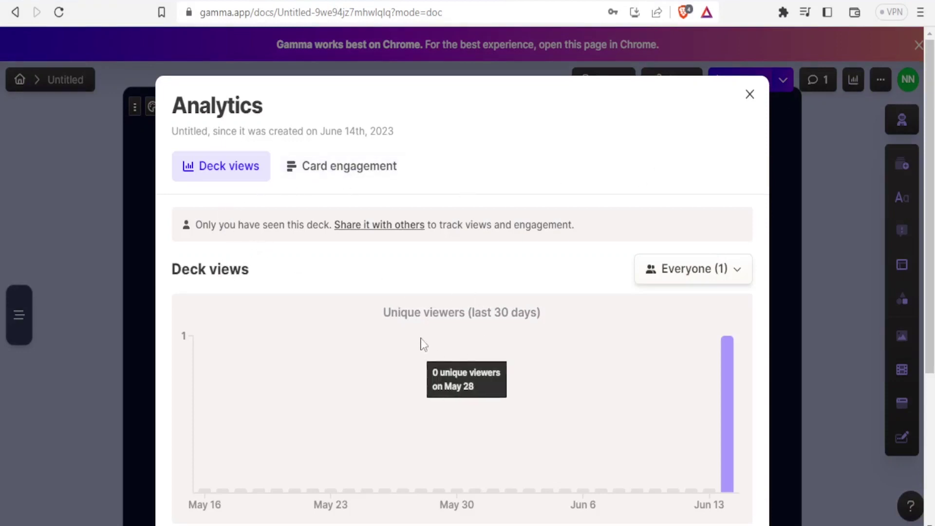
{"action": "left_click", "coordinate": [336, 177]}
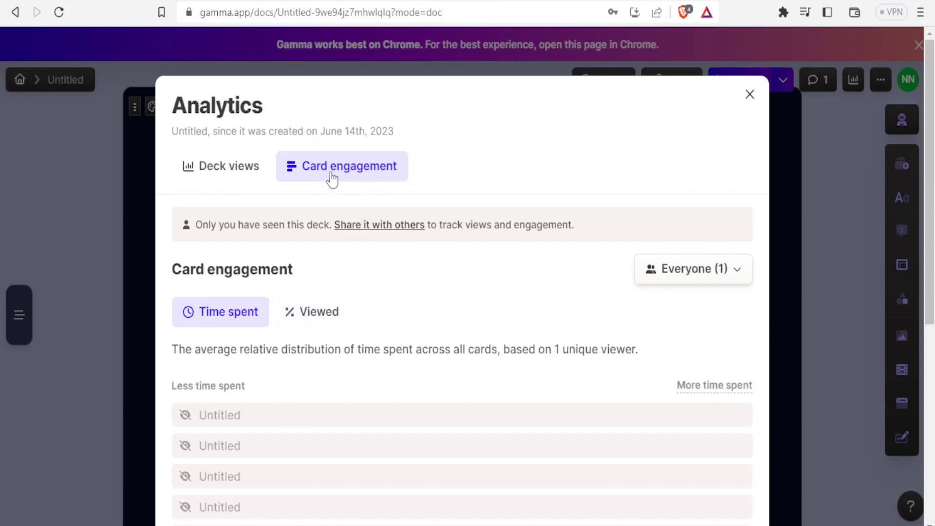
{"action": "left_click", "coordinate": [749, 94]}
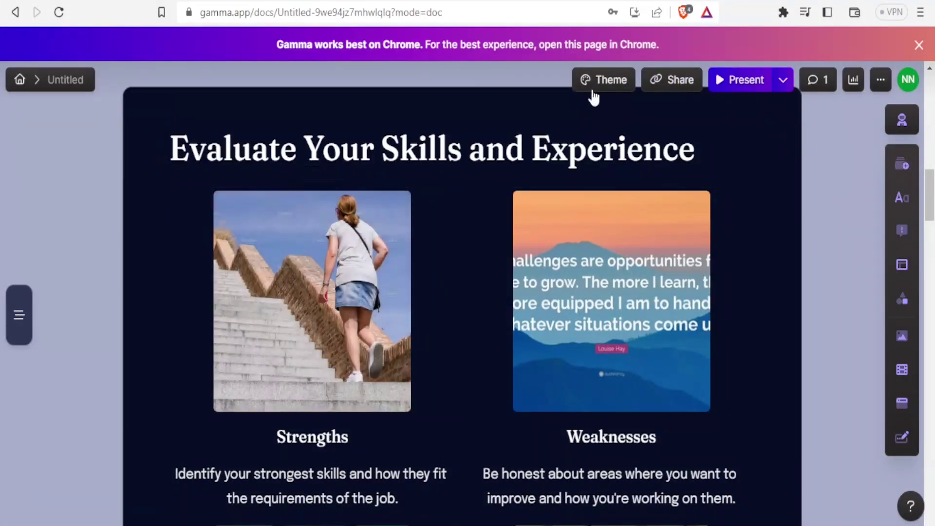
Export the whole deck to PDF using the Share dialog's Export options.
{"action": "left_click", "coordinate": [662, 83]}
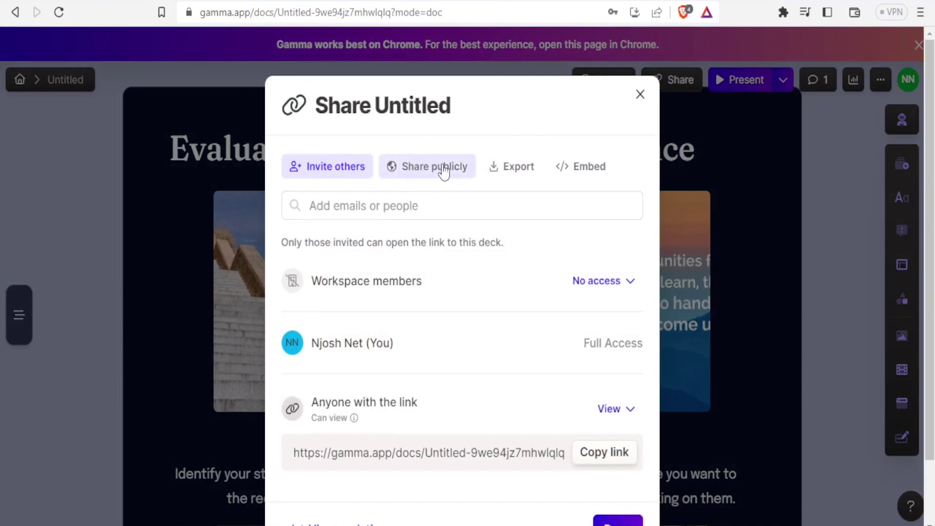
{"action": "left_click", "coordinate": [498, 171]}
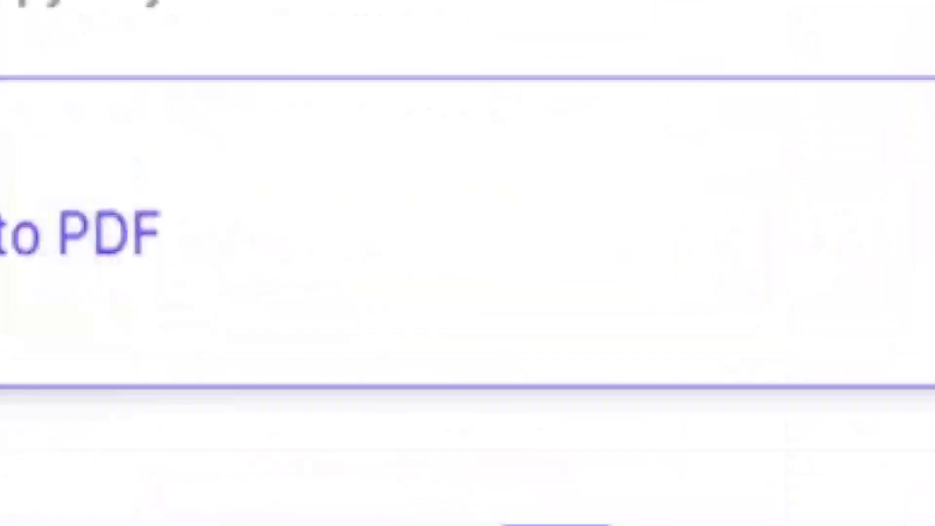
{"action": "left_click", "coordinate": [480, 241]}
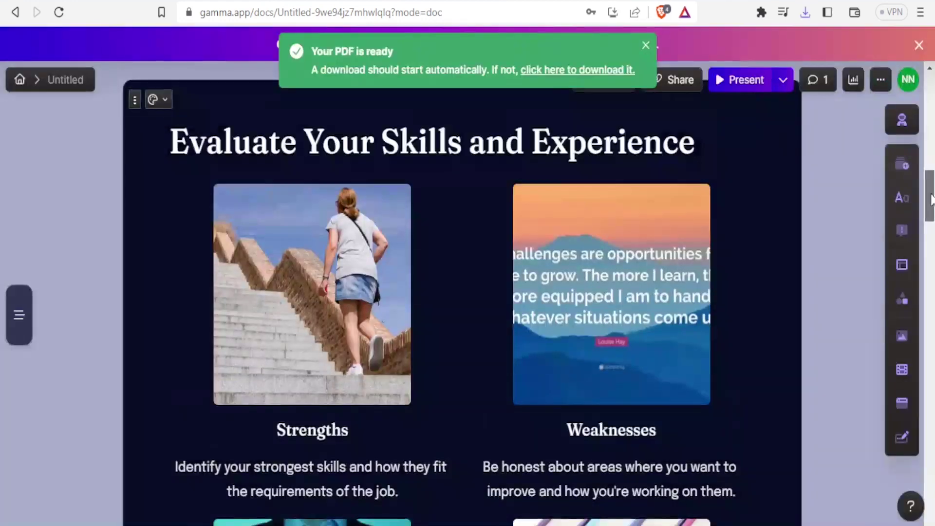
Scroll through the deck's cards and dismiss the green 'Your PDF is ready' notice.
{"action": "scroll", "coordinate": [931, 215], "scroll_direction": "down", "scroll_amount": 4}
{"action": "scroll", "coordinate": [932, 214], "scroll_direction": "down", "scroll_amount": 6}
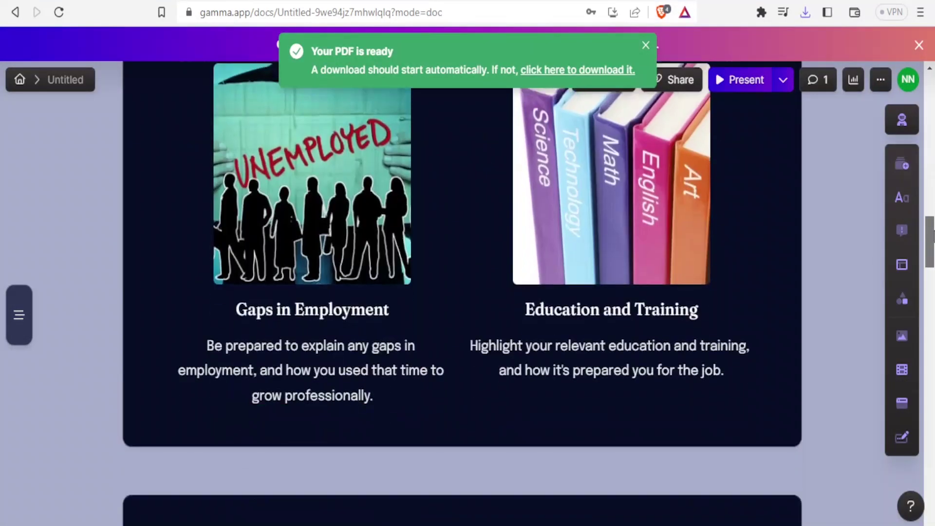
{"action": "scroll", "coordinate": [931, 233], "scroll_direction": "down", "scroll_amount": 2}
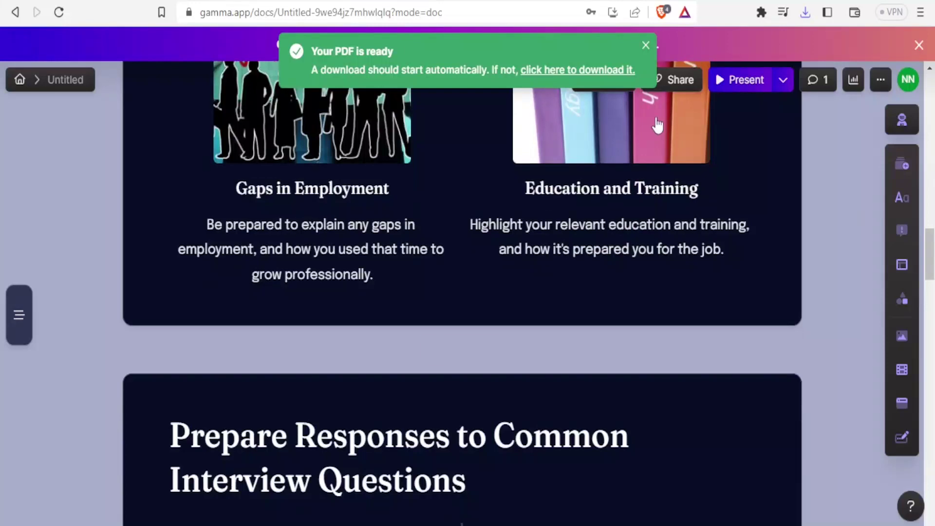
{"action": "left_click", "coordinate": [646, 46]}
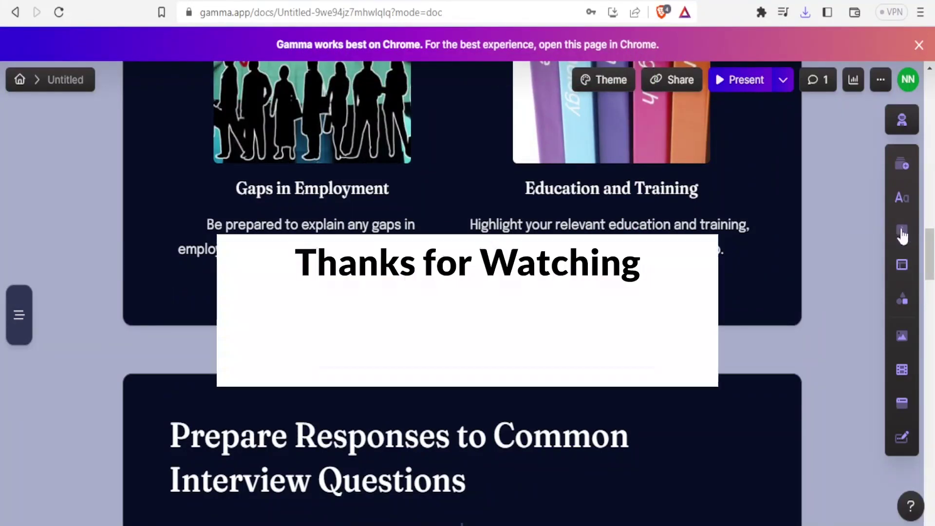
{"action": "scroll", "coordinate": [932, 307], "scroll_direction": "down", "scroll_amount": 7}
{"action": "scroll", "coordinate": [931, 307], "scroll_direction": "down", "scroll_amount": 7}
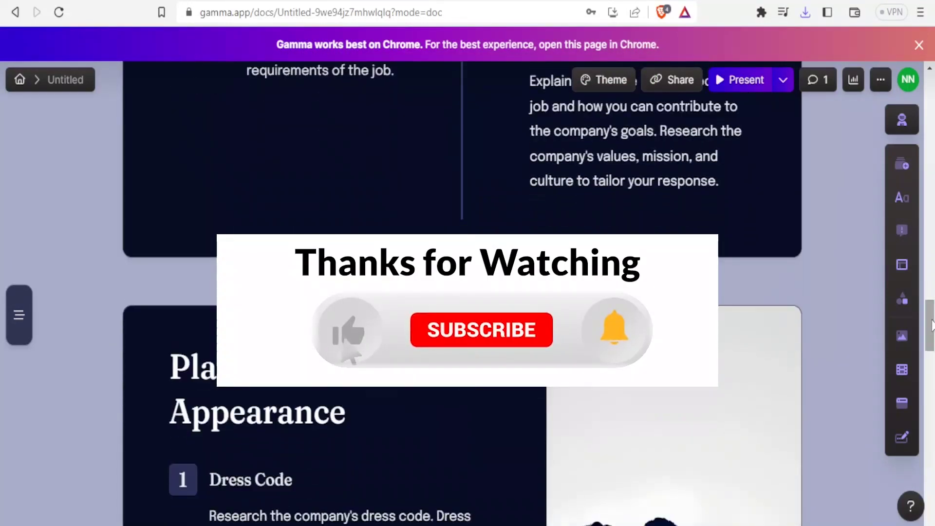
{"action": "scroll", "coordinate": [928, 258], "scroll_direction": "up", "scroll_amount": 15}
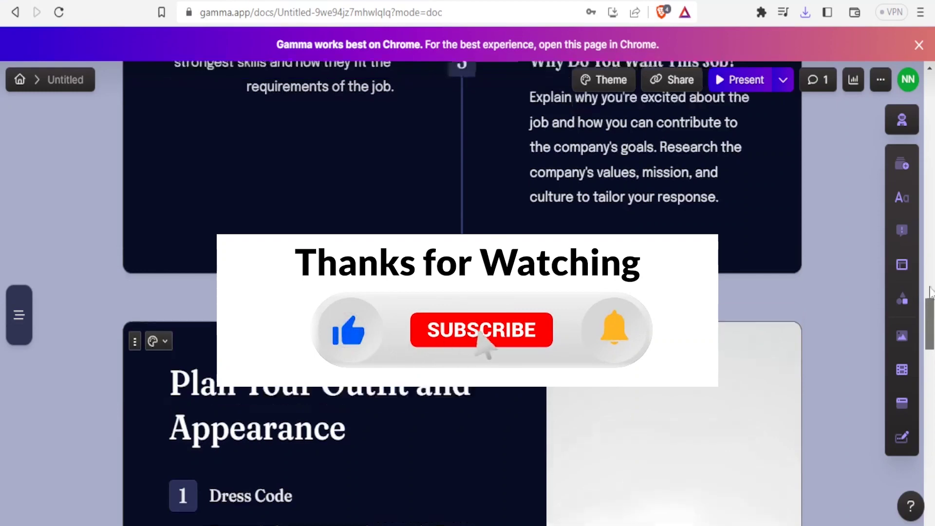